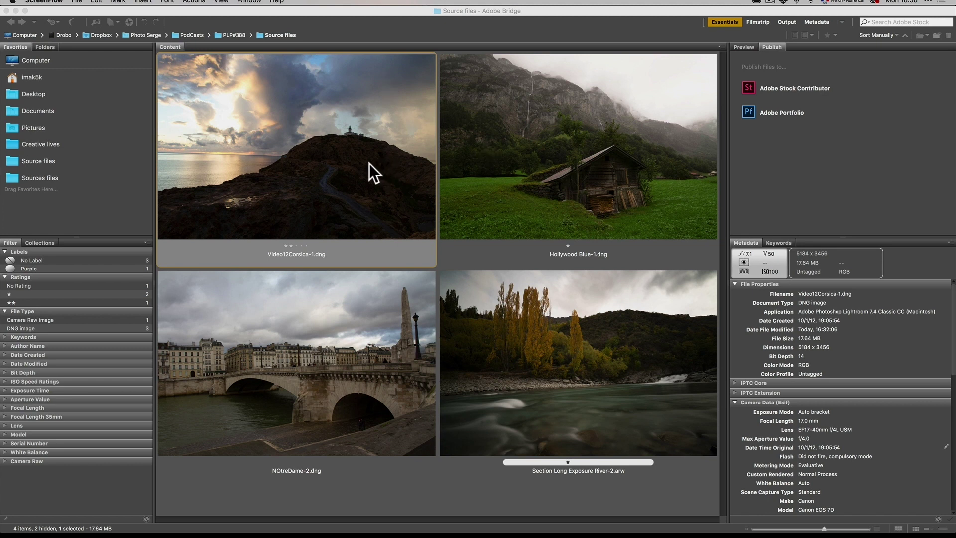
From Bridge, open the Video12Corsica-1.dng lighthouse photo in Camera Raw
click(333, 122)
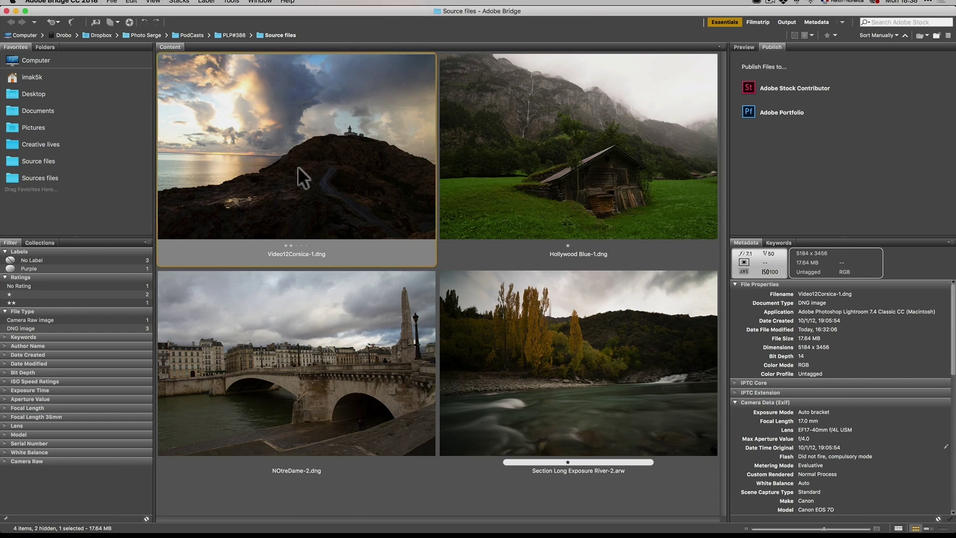
double_click(285, 147)
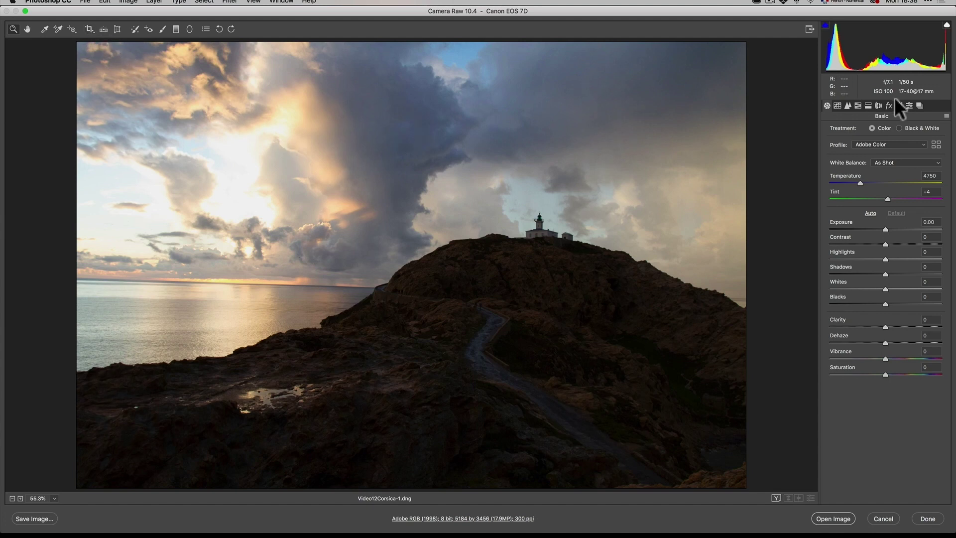
click(58, 3)
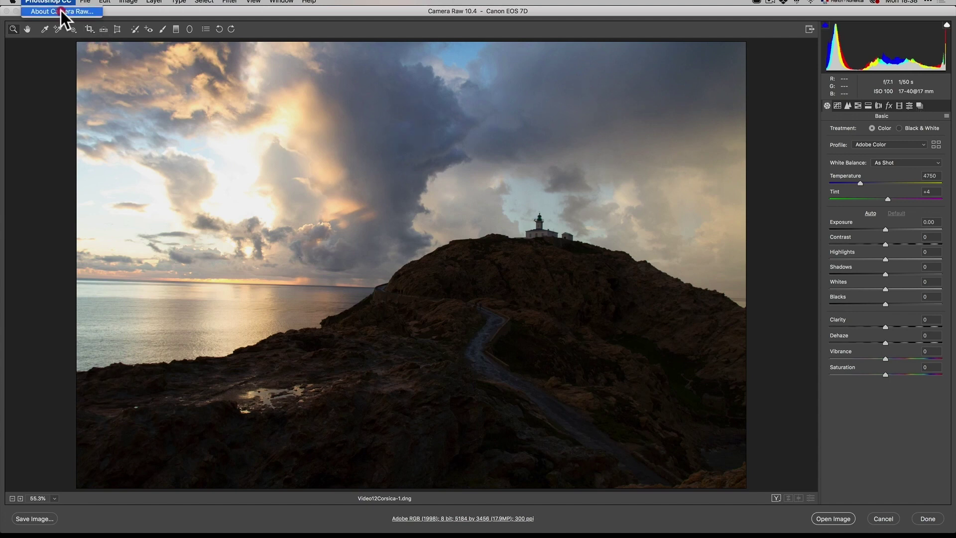
click(61, 10)
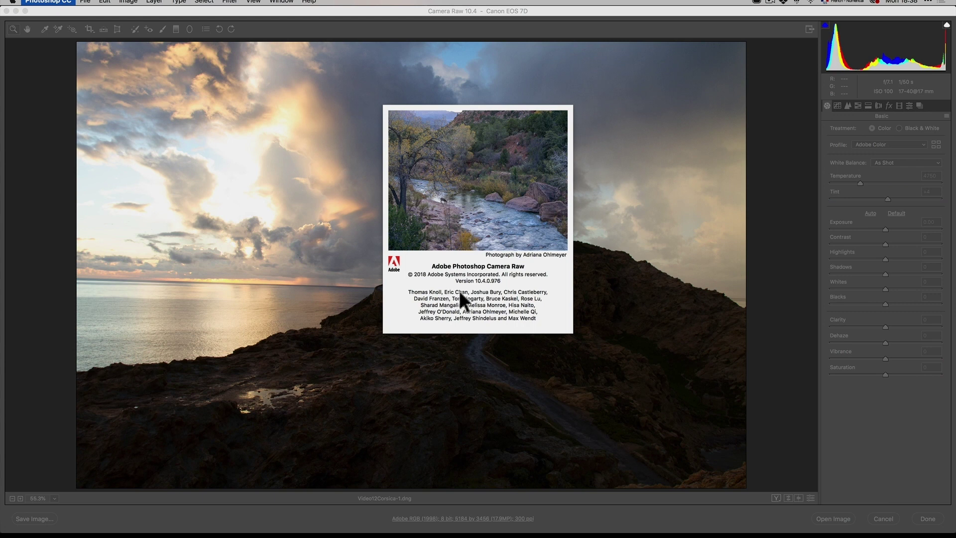
click(471, 204)
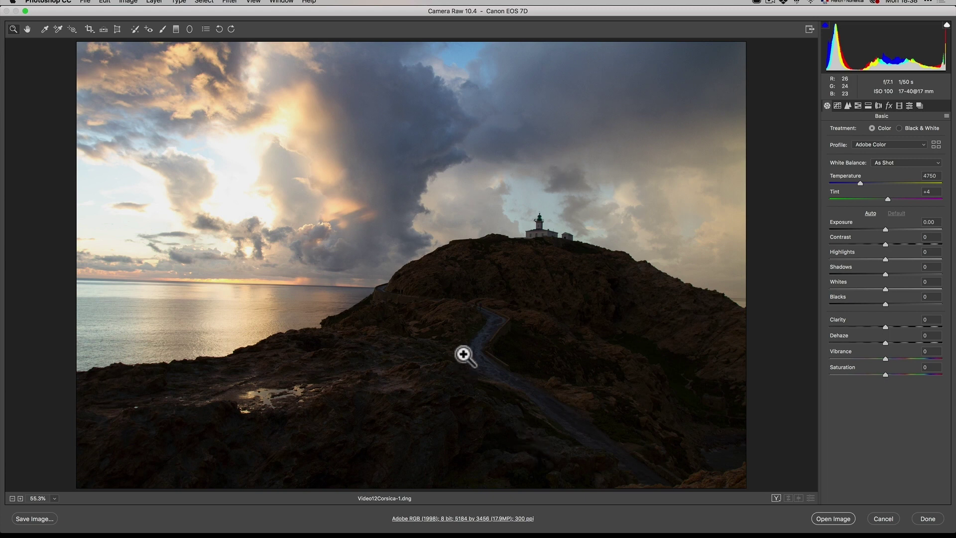
Apply the Basic Sunset preset from the Serge Basic group to the lighthouse photo
click(910, 106)
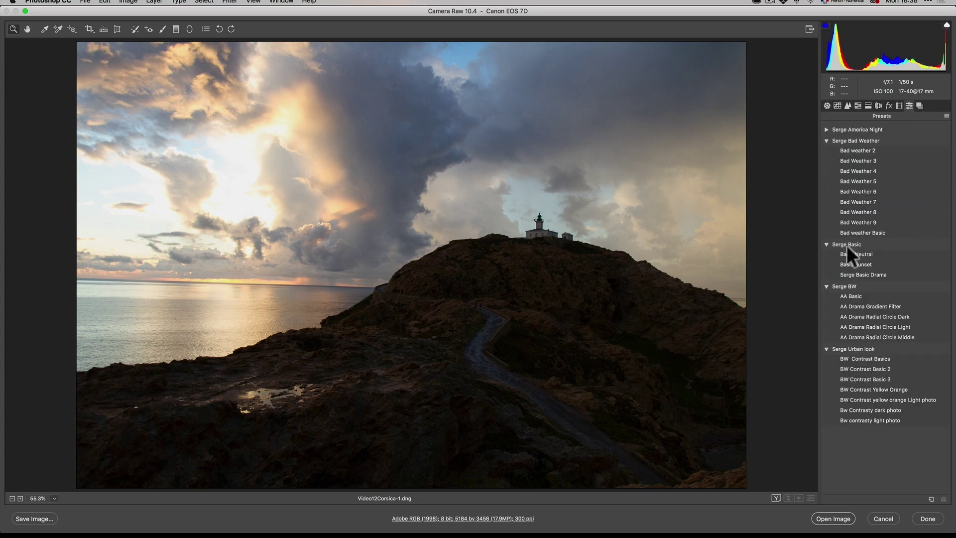
click(866, 255)
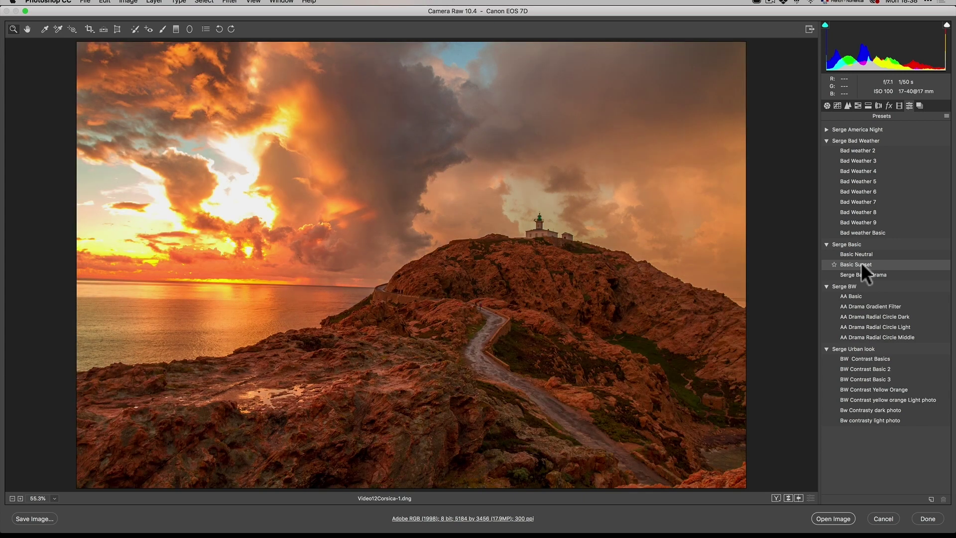
click(861, 263)
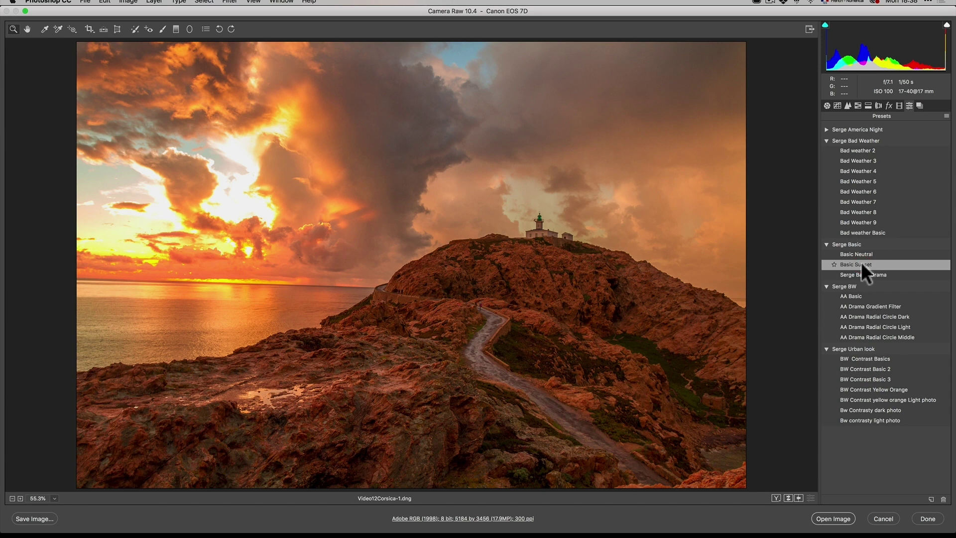
Set Temperature to 6700 and add a sky graduated filter with Exposure -0.25 and Temperature -34
click(829, 104)
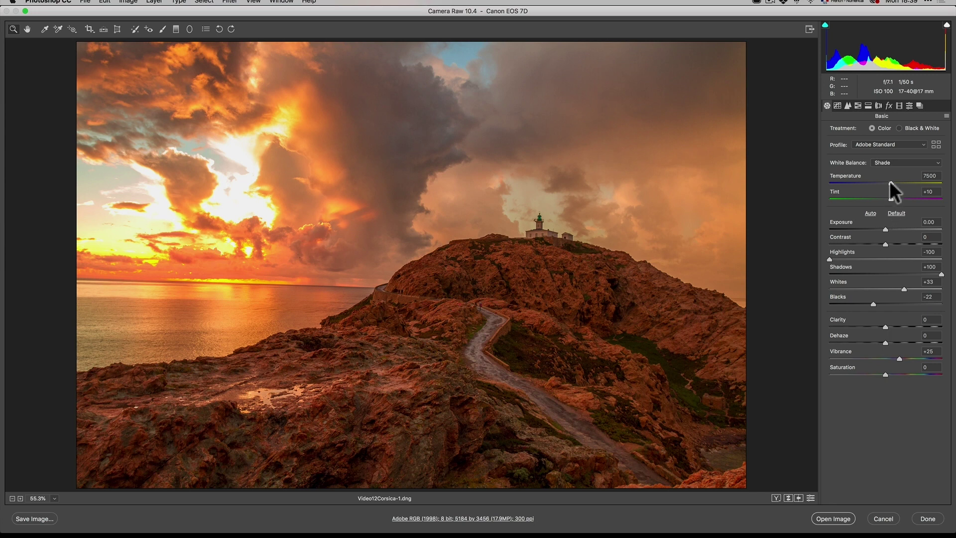
drag(891, 182, 881, 183)
key(g)
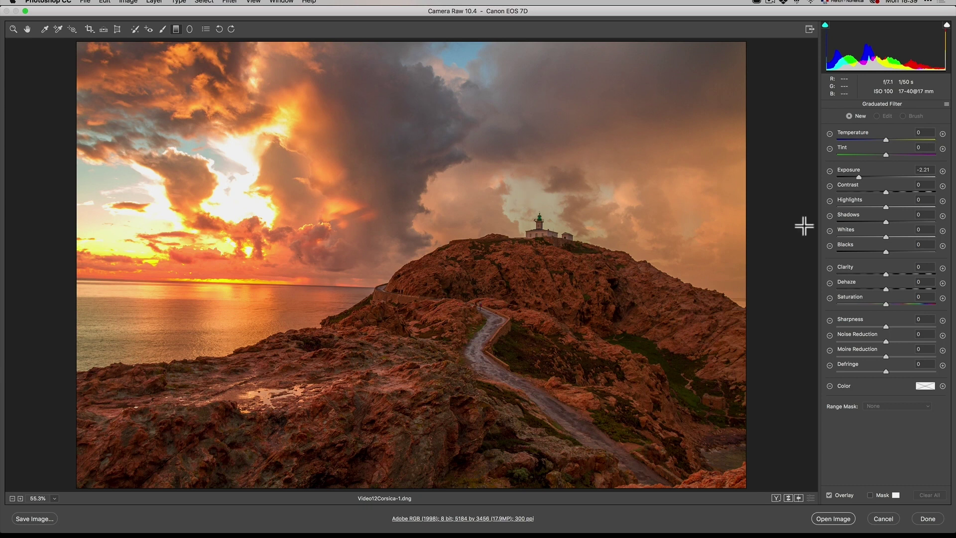
click(877, 137)
drag(405, 126, 397, 290)
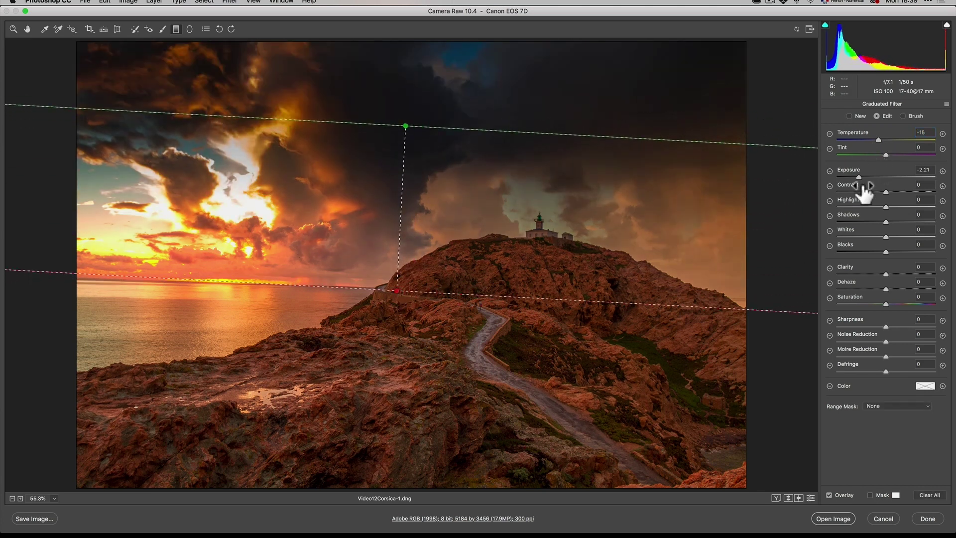
drag(865, 176, 882, 175)
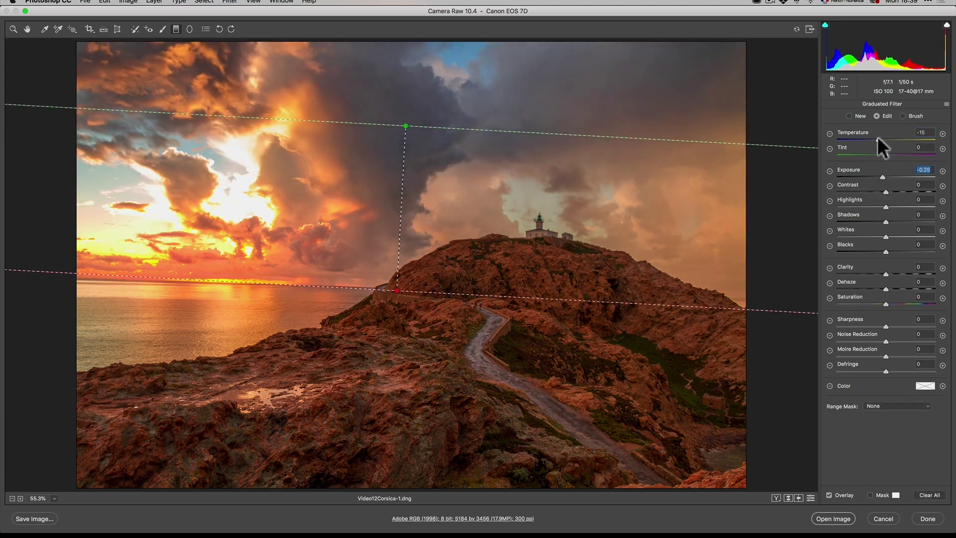
drag(878, 137, 870, 144)
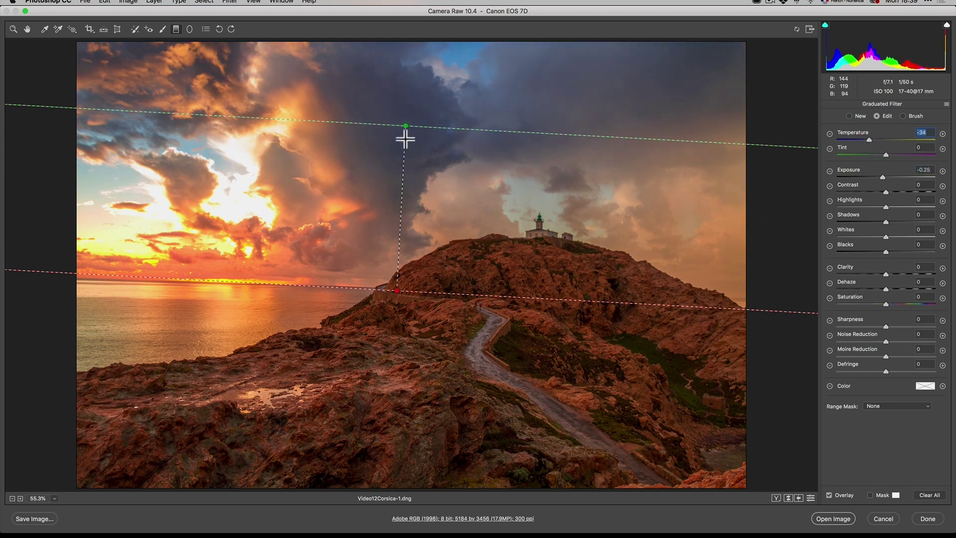
drag(406, 126, 402, 85)
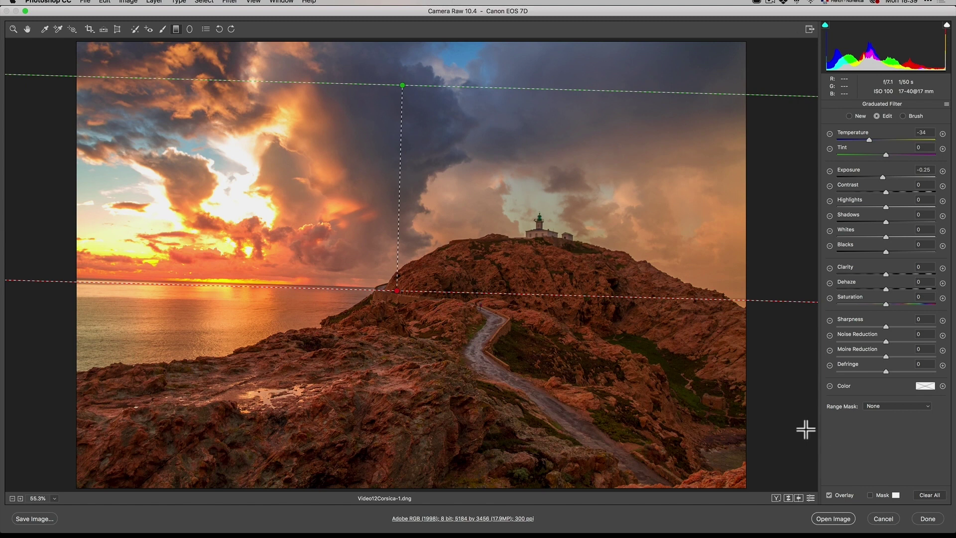
click(28, 28)
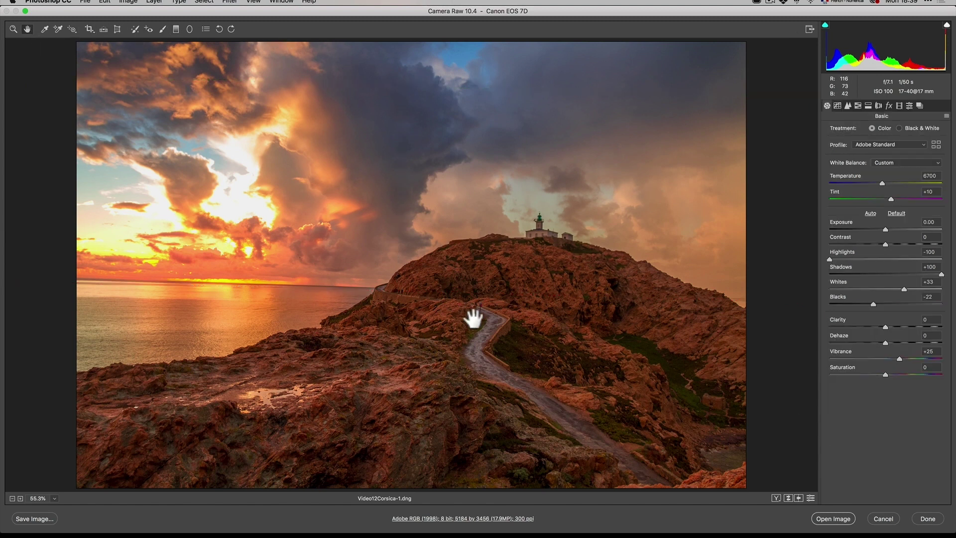
key(super+alt+p)
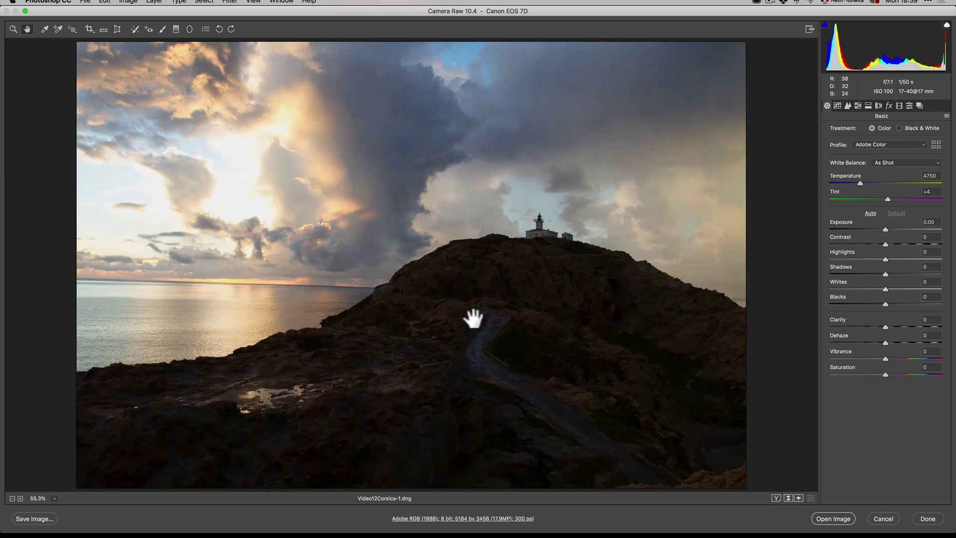
key(super+alt+p)
key(super+alt+p)
key(super+alt+p)
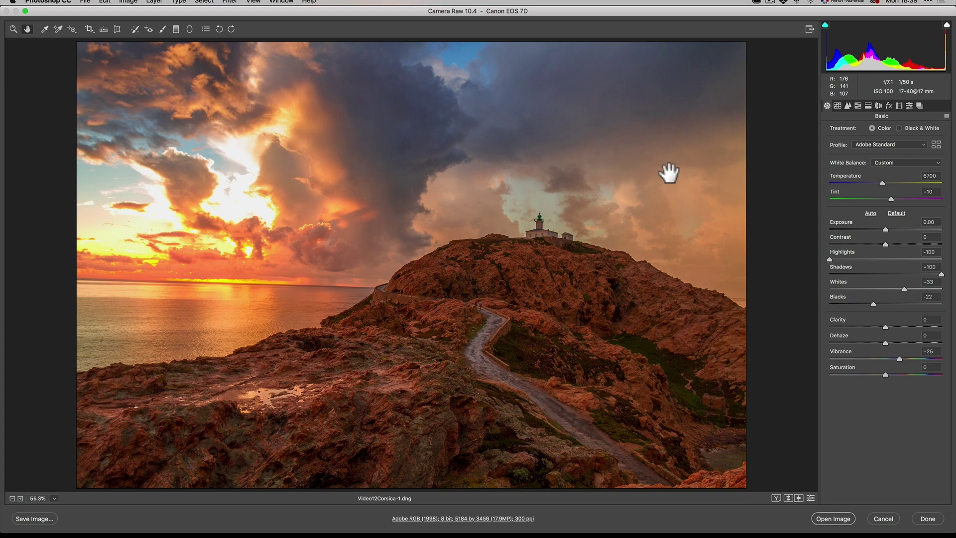
Cancel the Corsica edits and open Hollywood Blue-1.dng from Bridge in Camera Raw
click(886, 519)
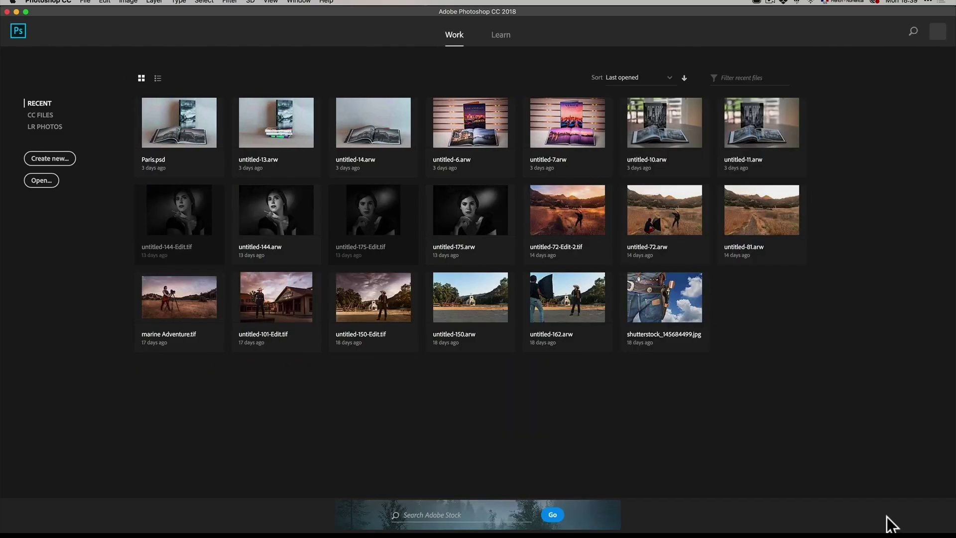
key(super+Tab)
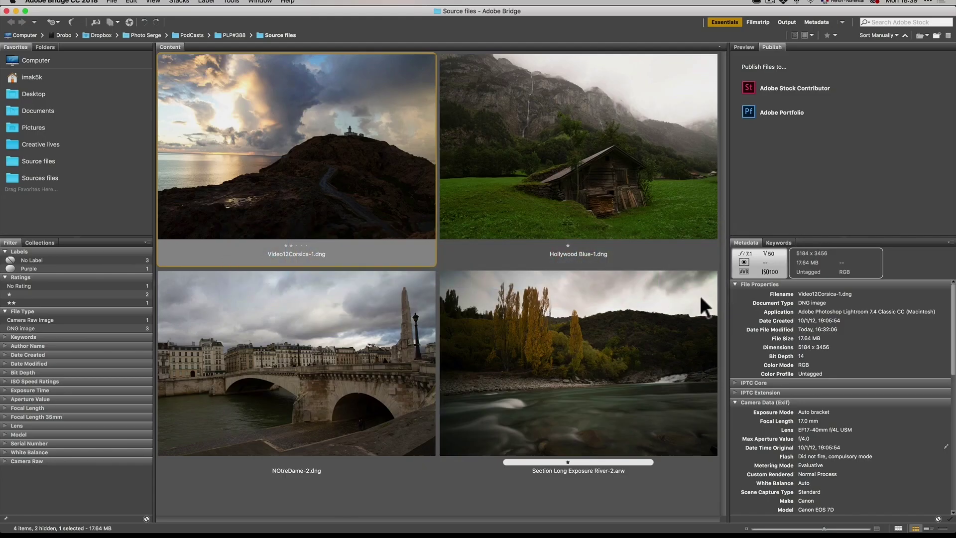
double_click(580, 154)
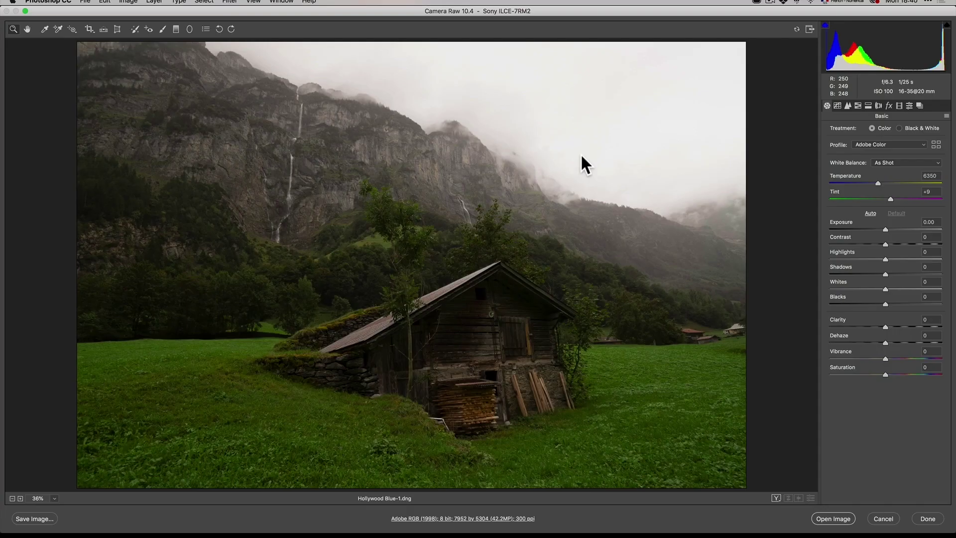
Compare the Bad weather 2 and Bad Weather 3 presets, settling on Bad weather 2
click(910, 105)
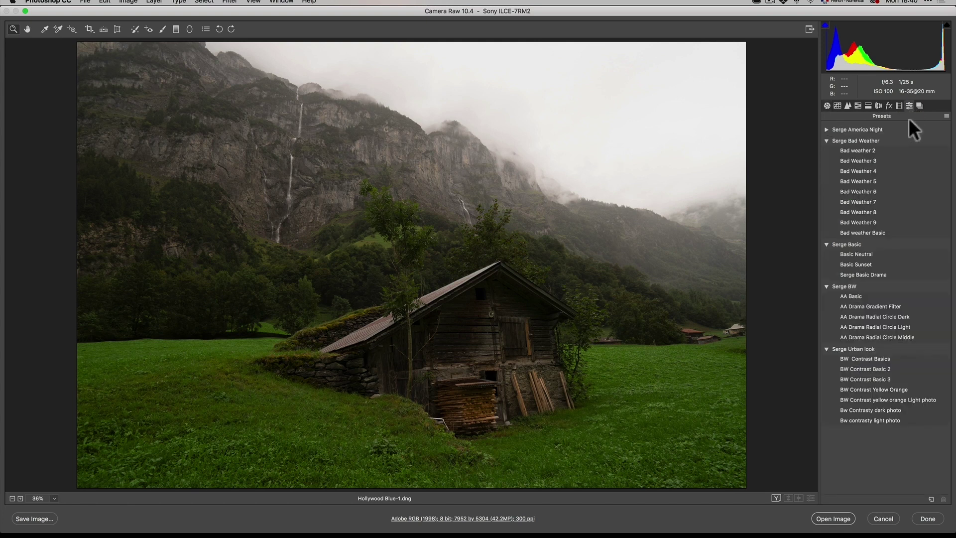
click(876, 149)
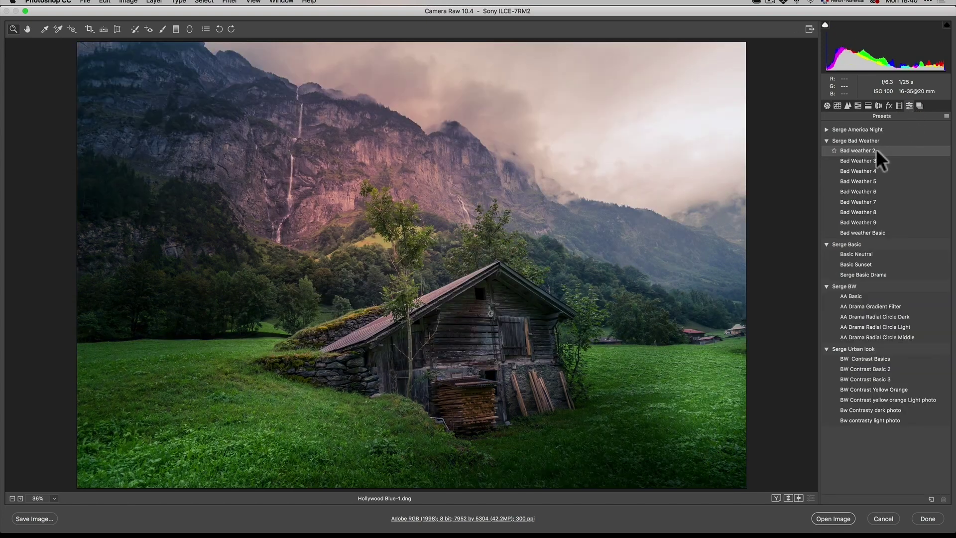
click(877, 162)
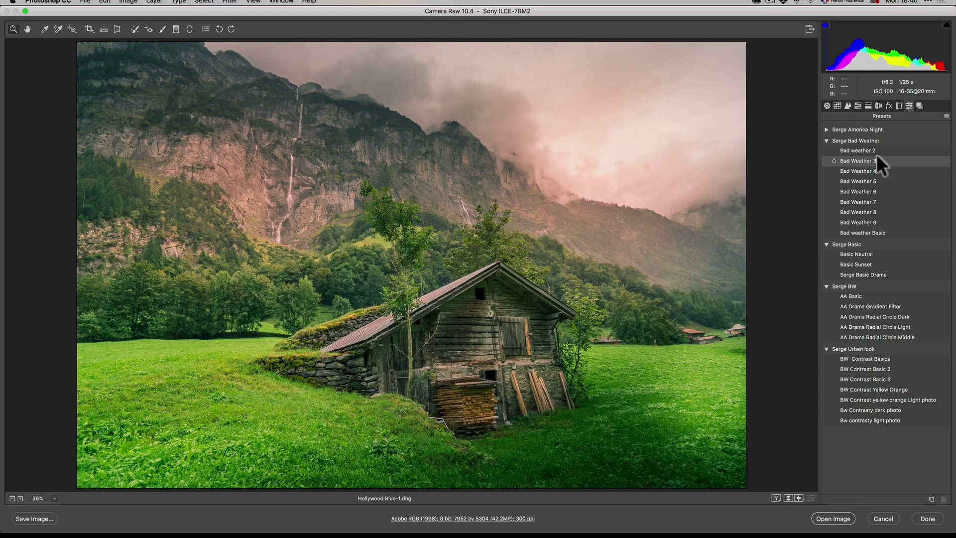
click(877, 149)
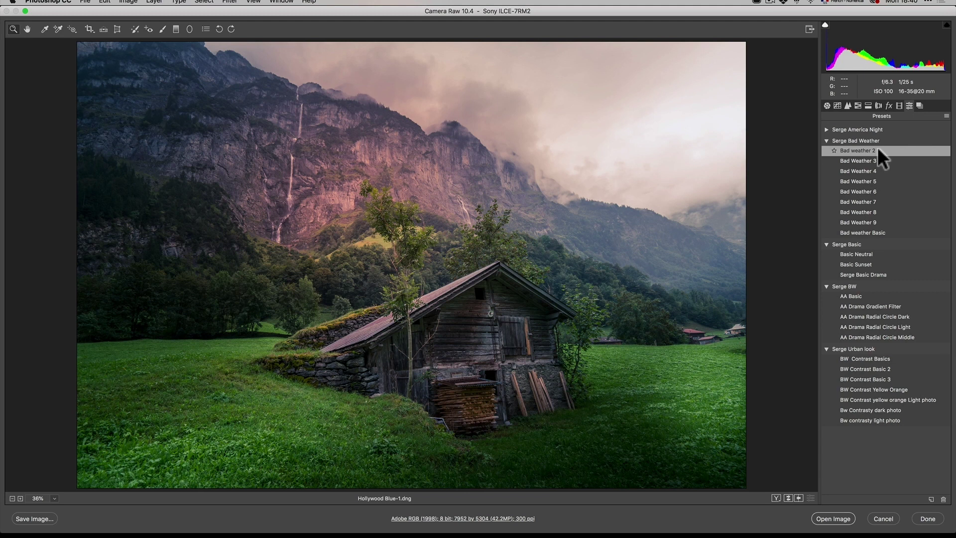
click(827, 106)
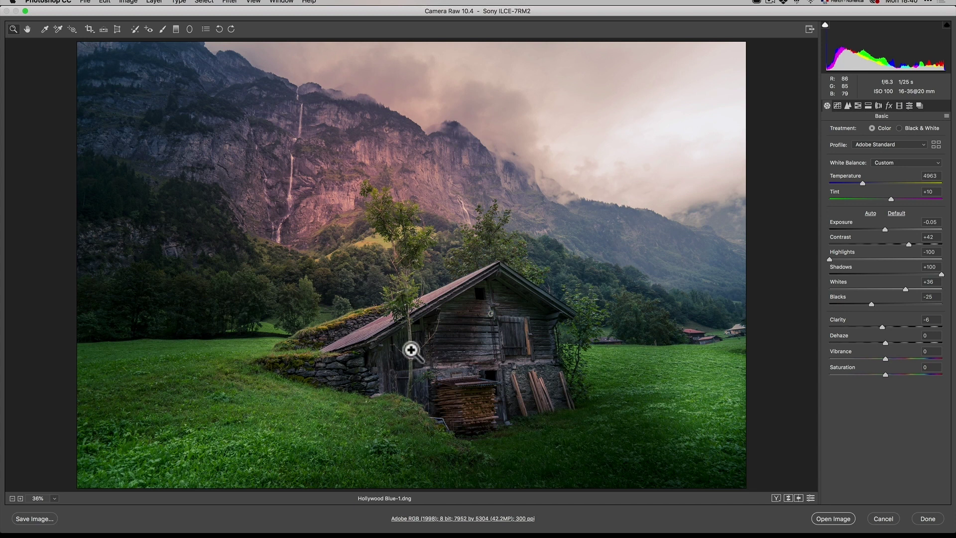
Re-angle the existing -1.05 sky graduated filter, pulling its end up onto the mountainside
click(176, 29)
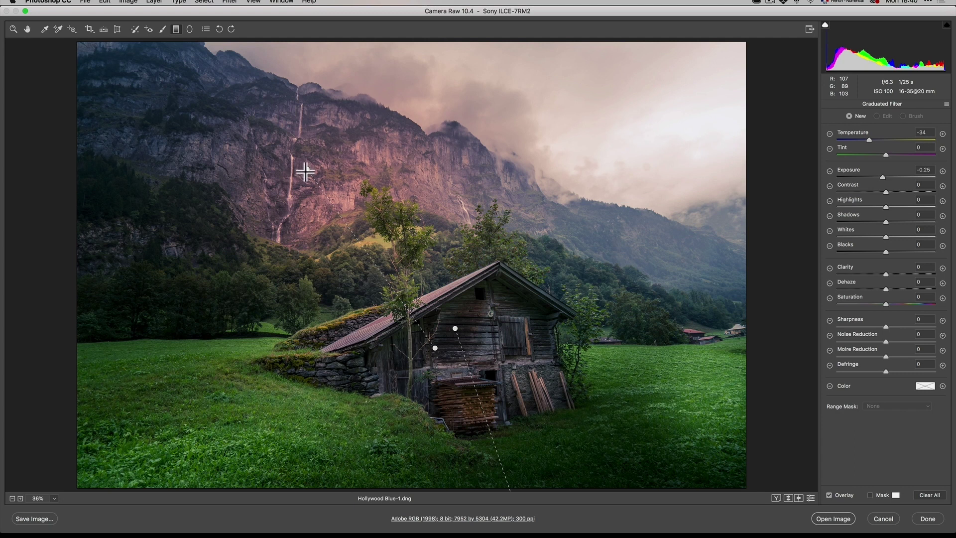
click(305, 172)
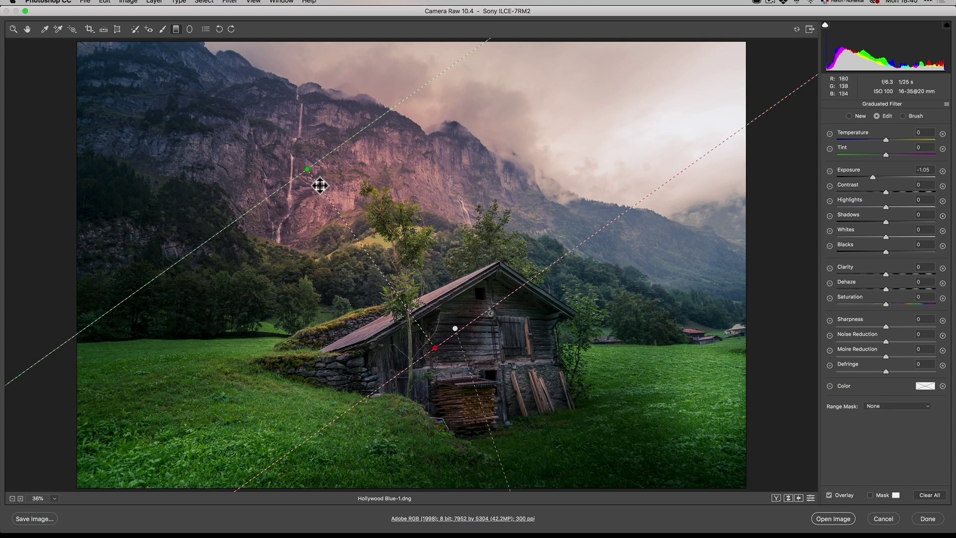
drag(307, 169, 498, 162)
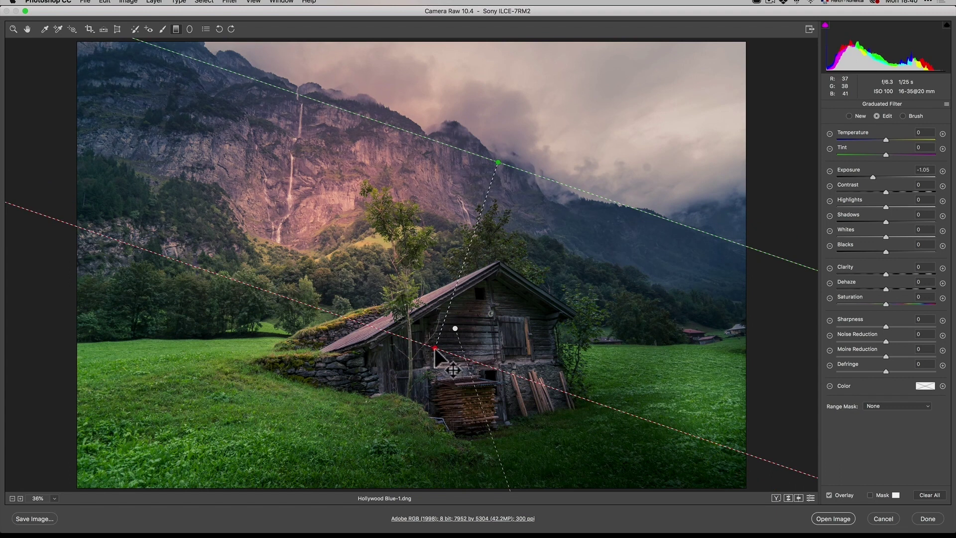
drag(435, 349, 414, 293)
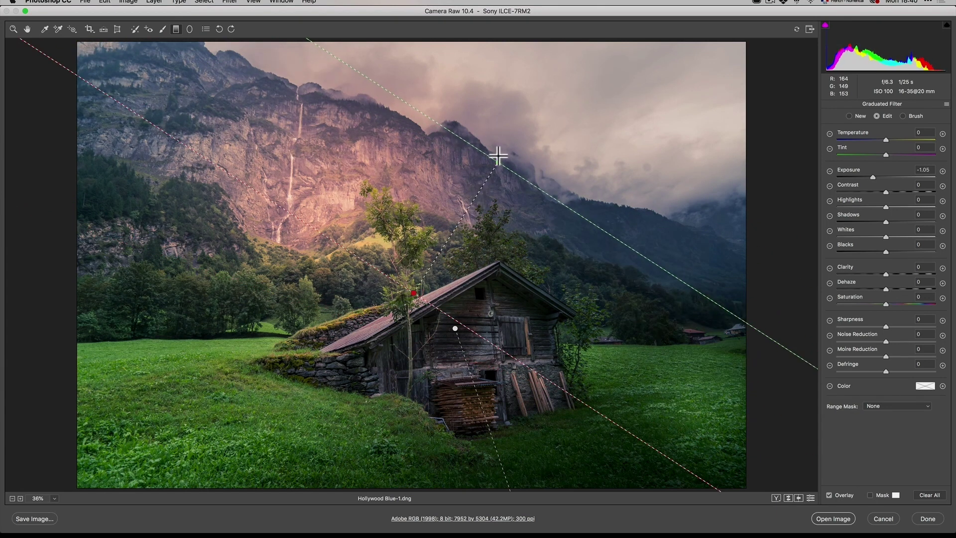
drag(498, 156, 520, 82)
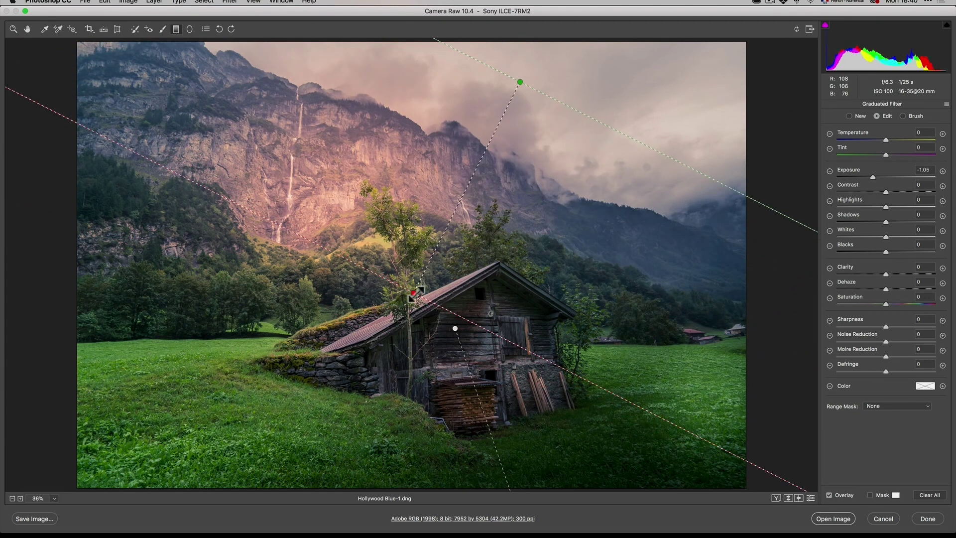
drag(415, 293, 472, 175)
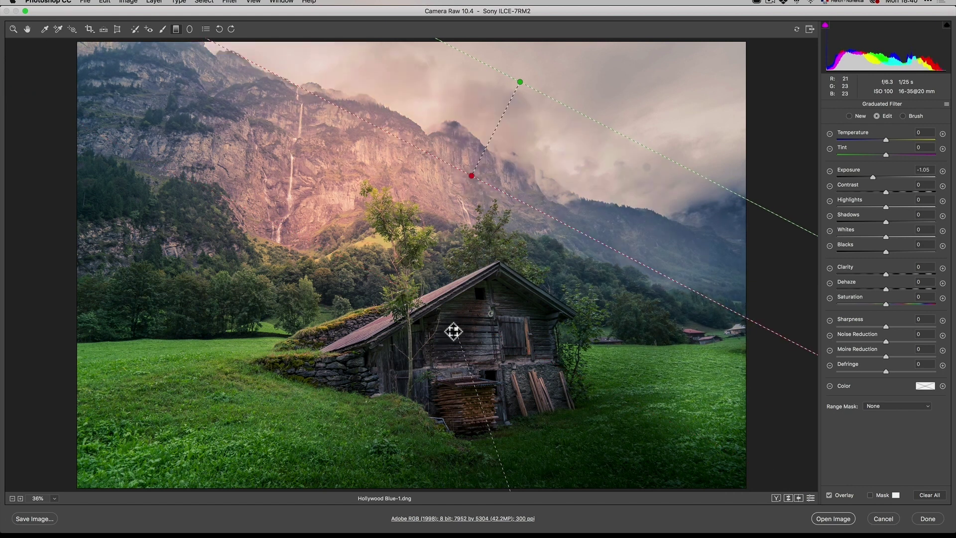
Add a -2.21 exposure gradient over the foreground grass and lower the sky gradient to the hut roof
mouse_move(512, 447)
mouse_down()
mouse_move(426, 223)
mouse_move(445, 251)
mouse_up()
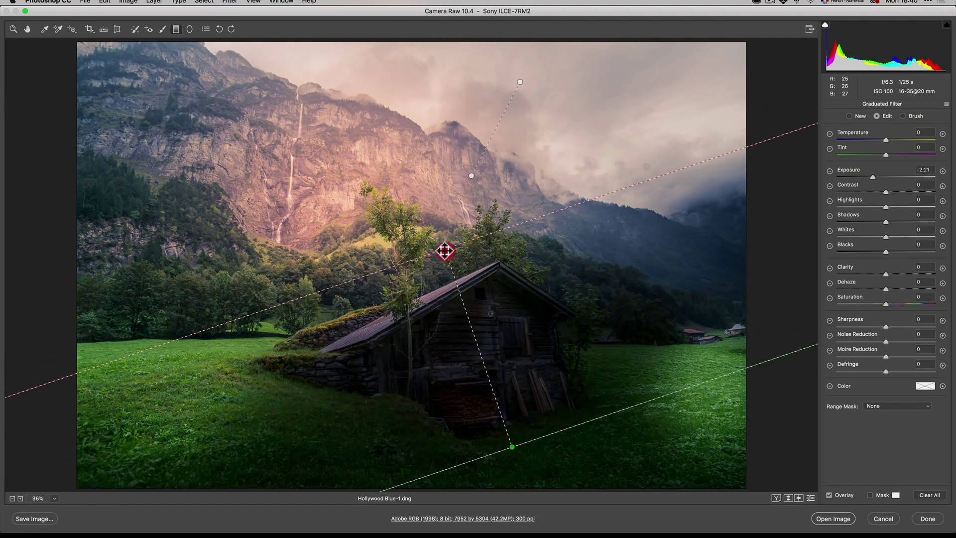
drag(513, 449, 450, 472)
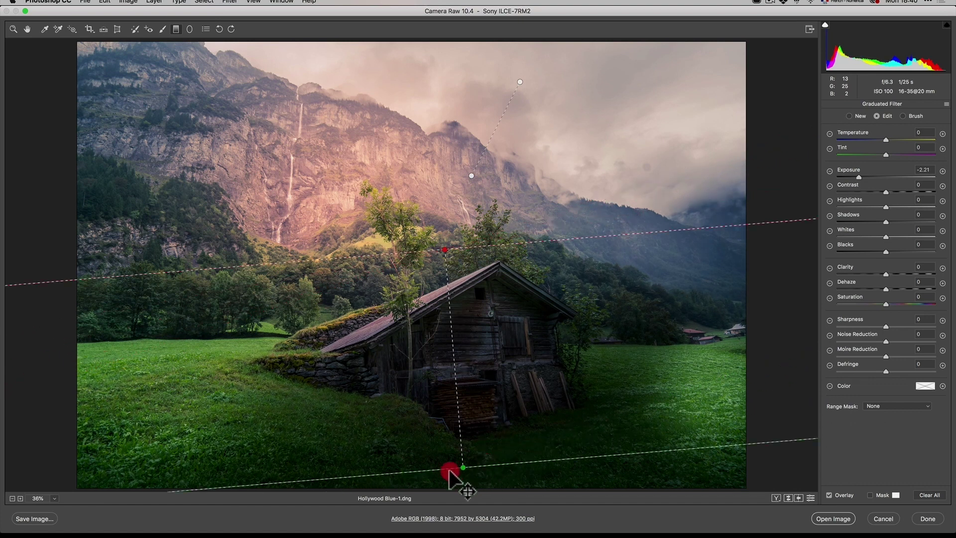
click(445, 250)
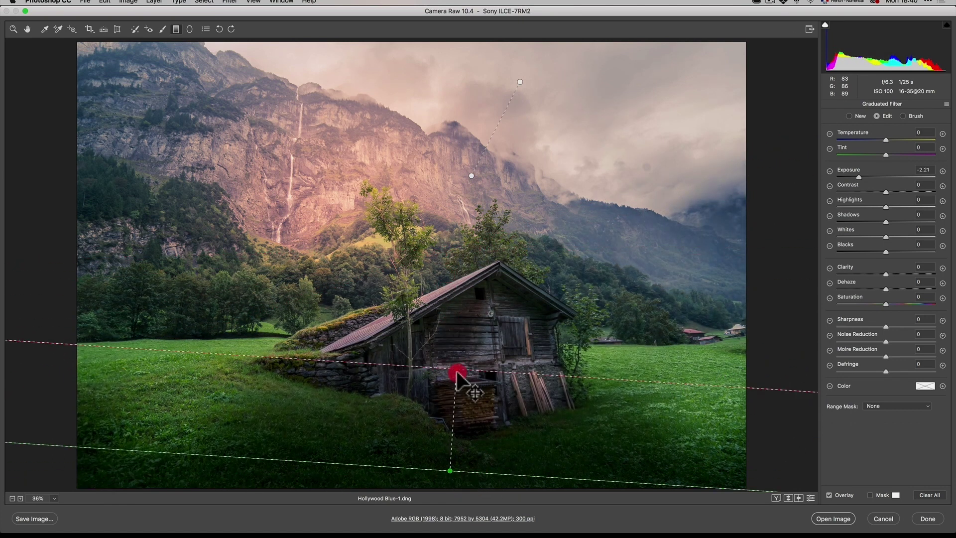
drag(457, 372, 449, 340)
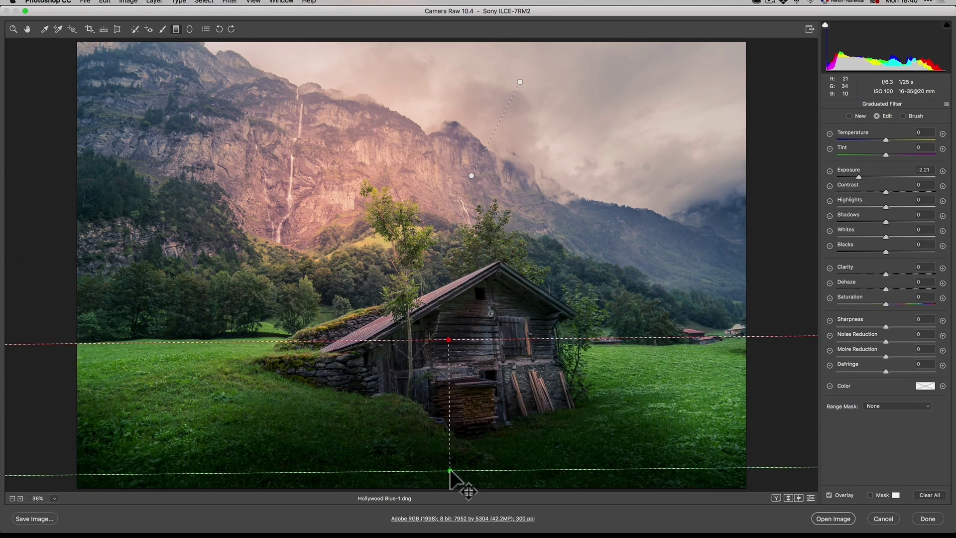
drag(453, 341, 450, 413)
drag(471, 175, 469, 269)
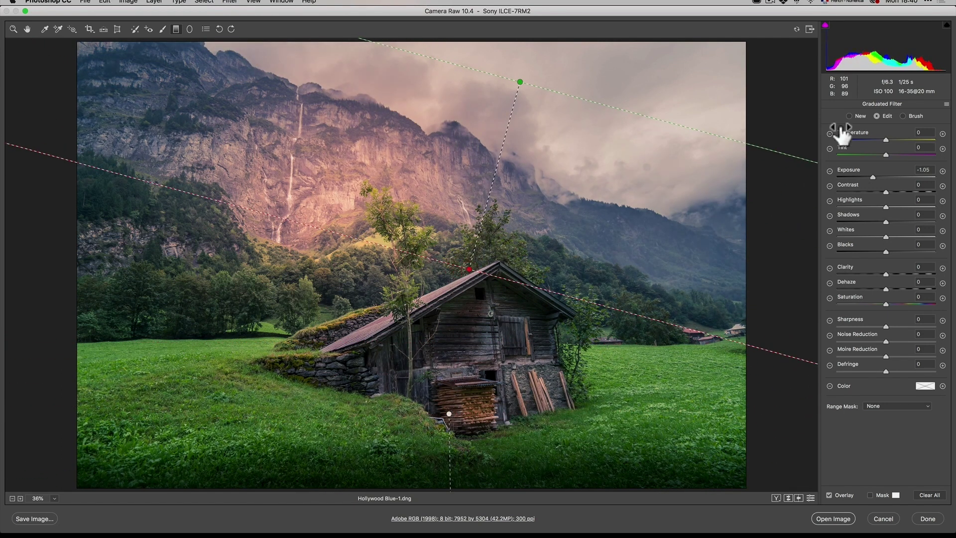
click(27, 29)
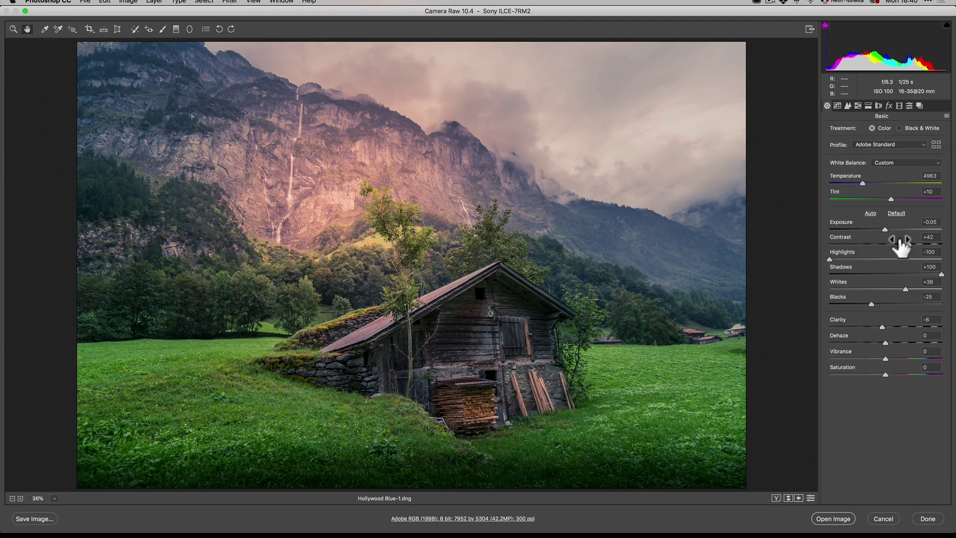
Boost Contrast to +69, compare against defaults, then soften Clarity to -14
drag(913, 244, 881, 226)
drag(900, 326, 893, 326)
key(alt+p)
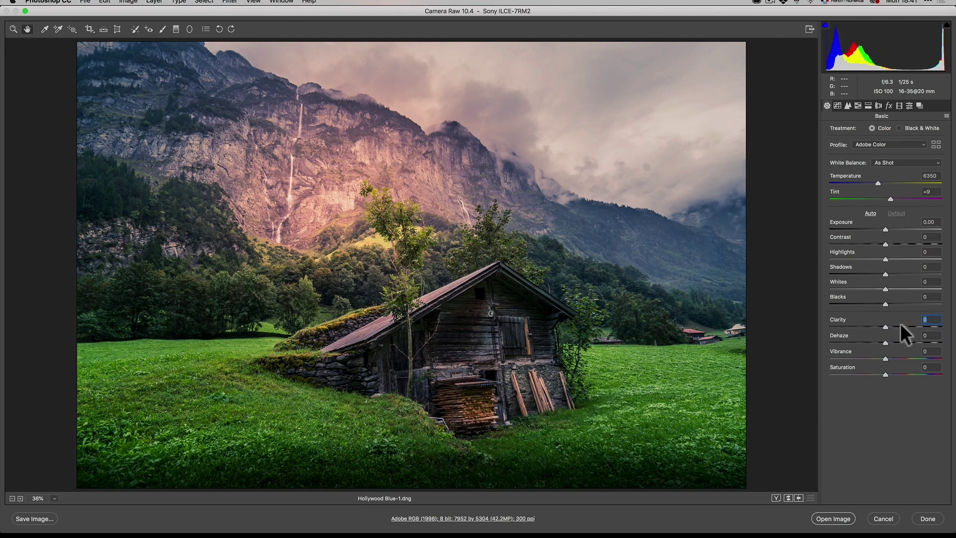
key(alt+p)
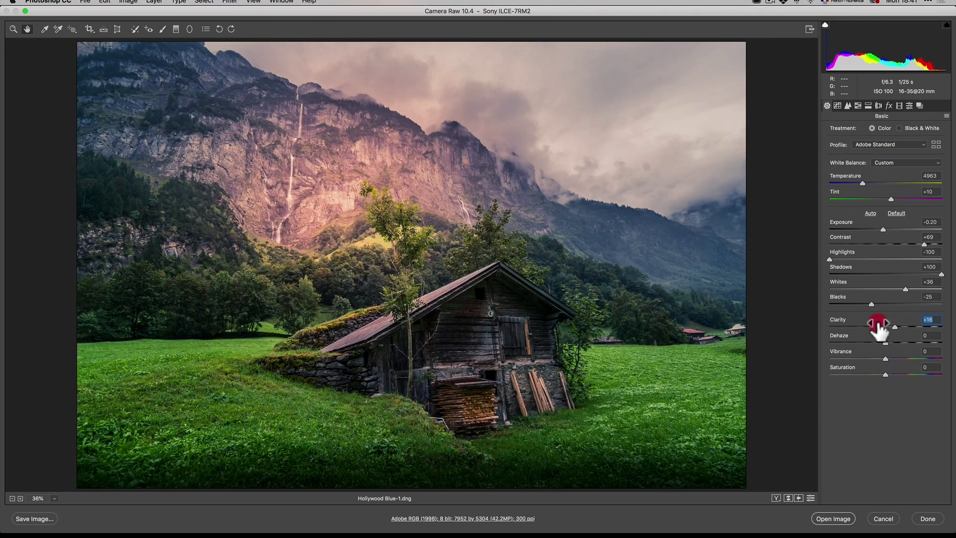
click(878, 326)
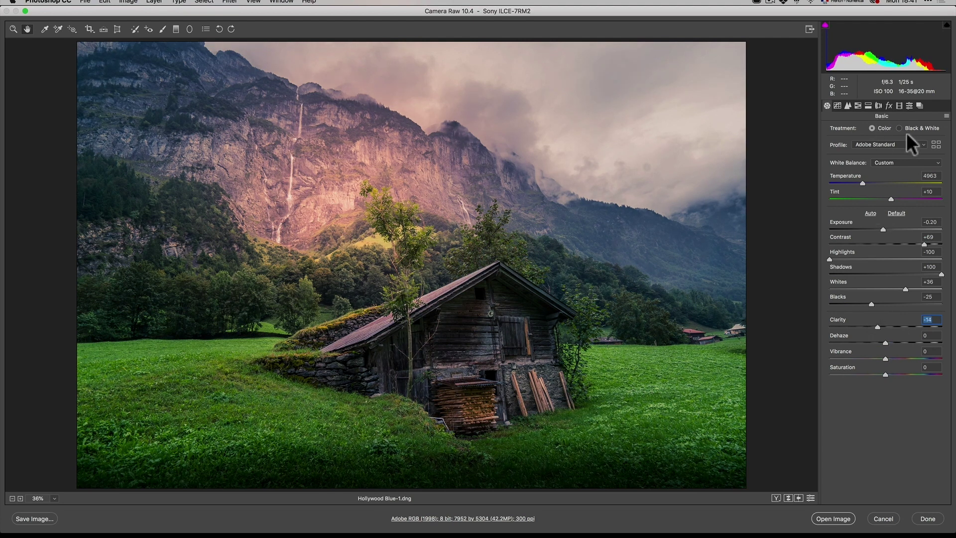
Cancel the hut photo edits and open NOtreDame-2.dng from Bridge in Camera Raw
click(888, 519)
key(super+Tab)
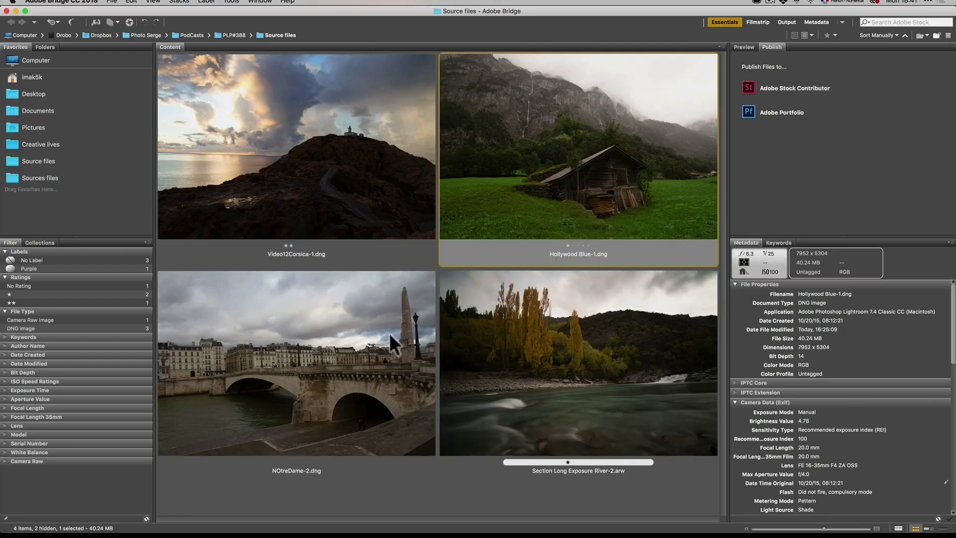
double_click(367, 319)
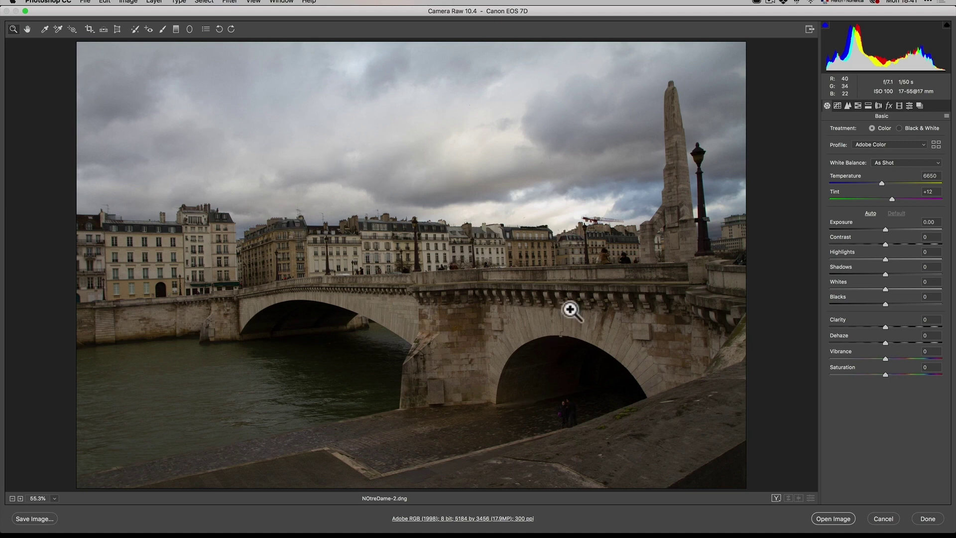
Try the Serge BW presets AA Basic and AA Drama Radial Circle Dark, ending on AA Drama Radial Circle Light
click(909, 105)
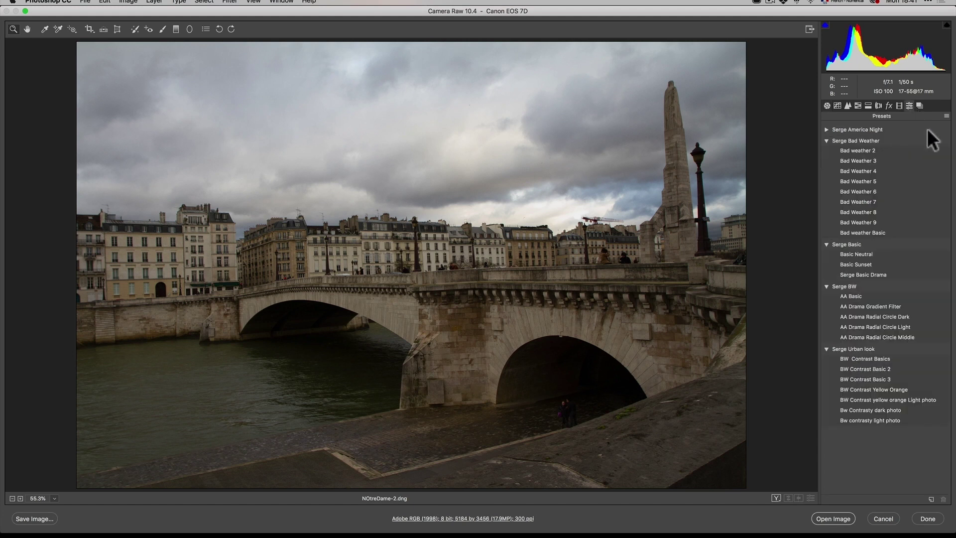
click(860, 295)
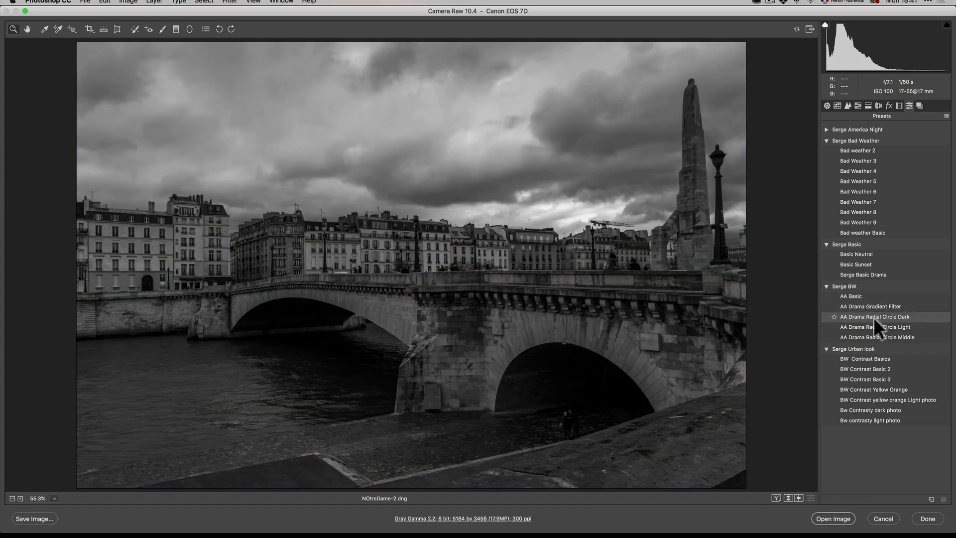
click(873, 318)
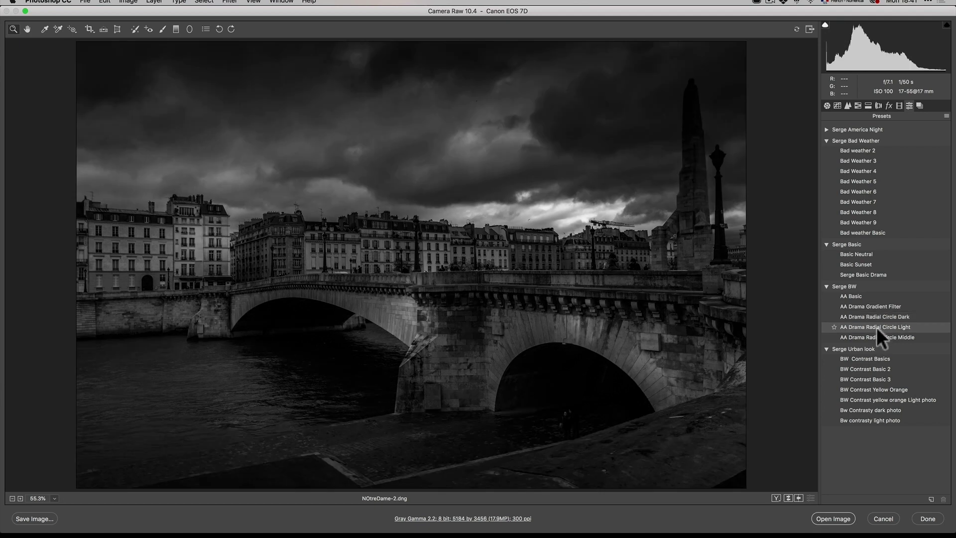
click(876, 327)
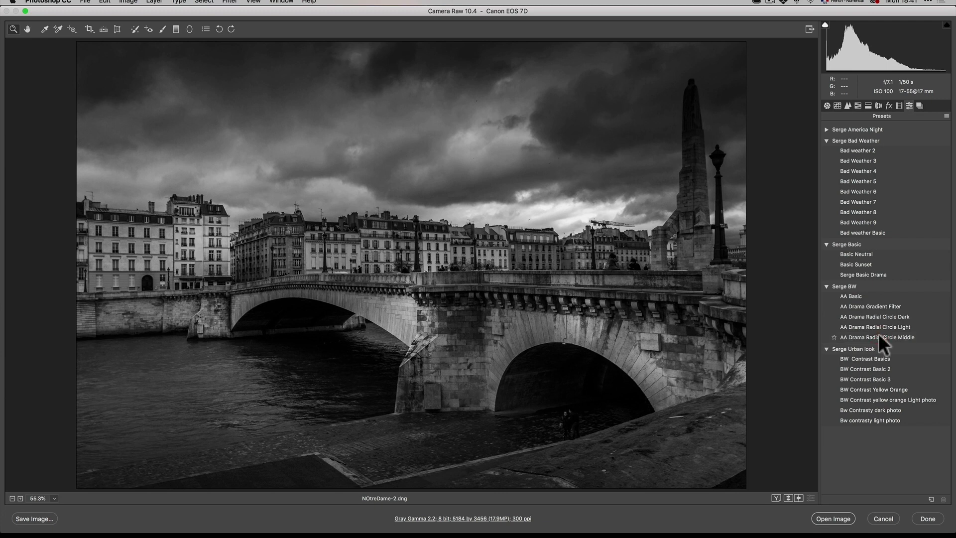
Move the preset's graduated filters, the sky one up over the clouds, the foreground one down over the riverbank
click(177, 30)
drag(436, 177, 436, 131)
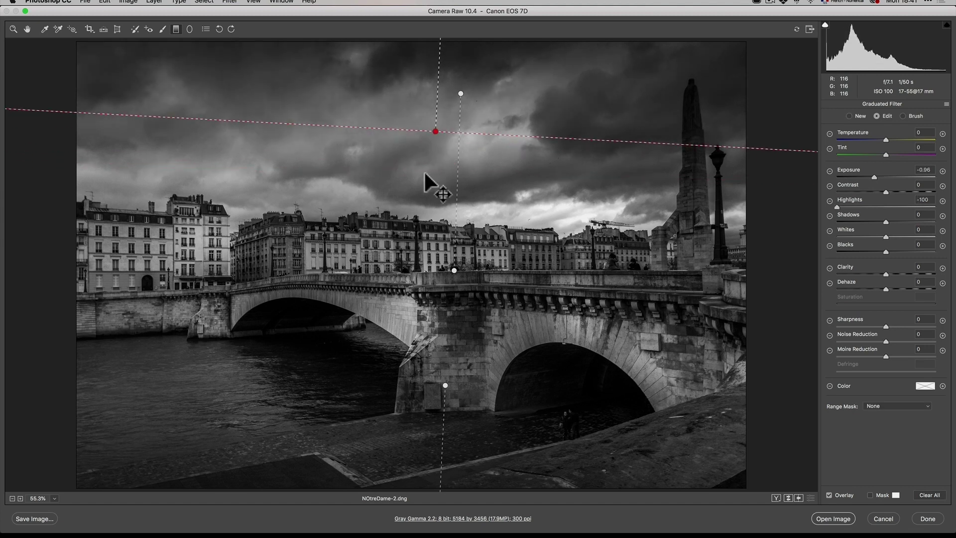
click(443, 390)
drag(444, 390, 442, 431)
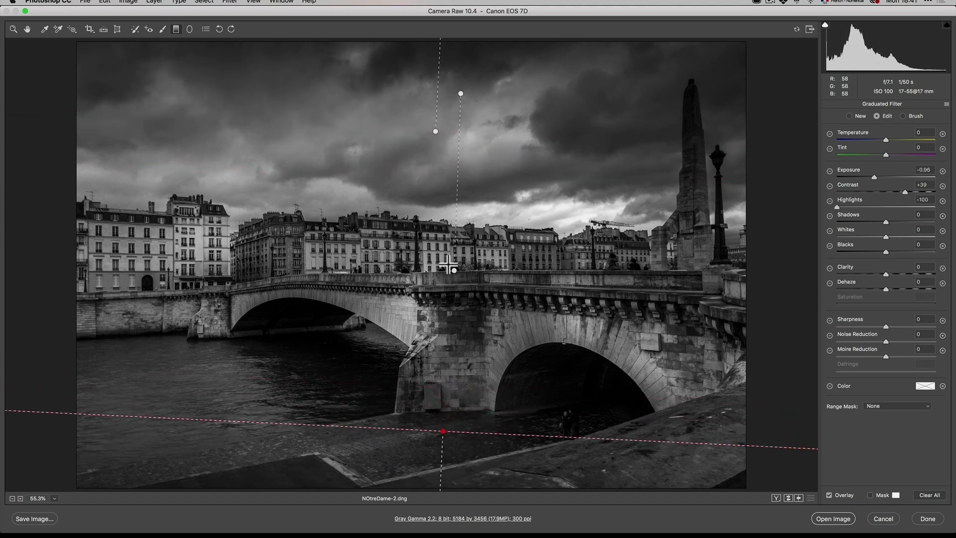
click(454, 272)
drag(454, 272, 444, 237)
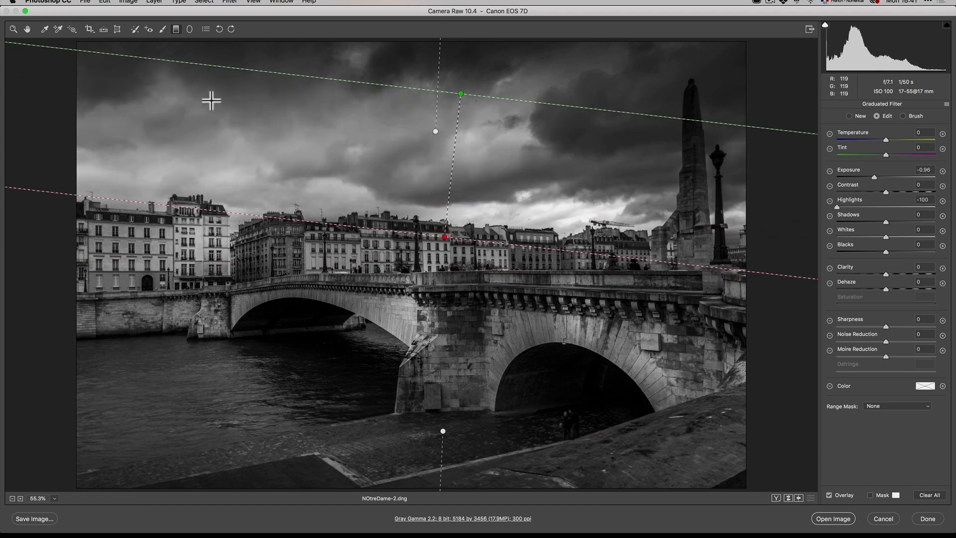
Move radial filters onto the clouds and bridge pier, and add one over the left buildings
click(189, 29)
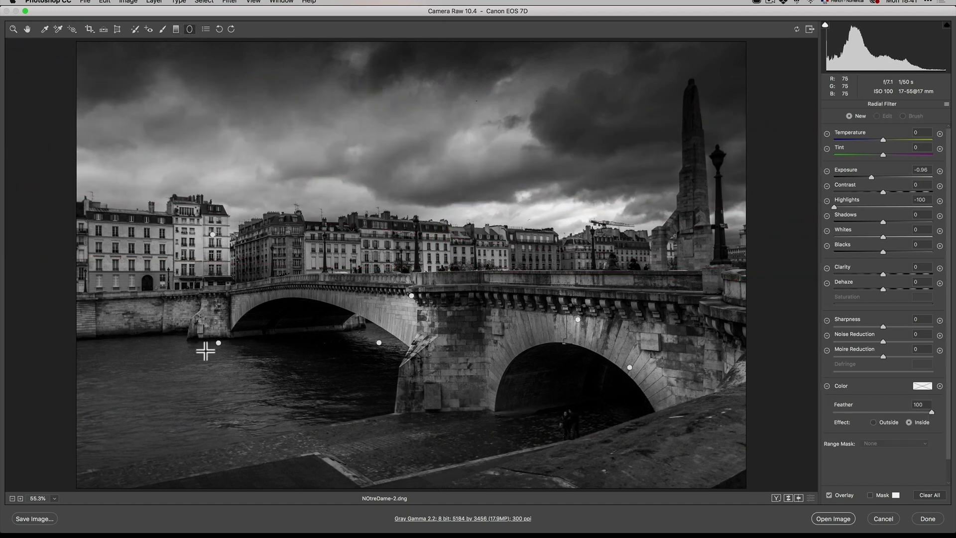
click(217, 343)
drag(217, 343, 418, 192)
drag(345, 196, 263, 192)
drag(424, 194, 321, 163)
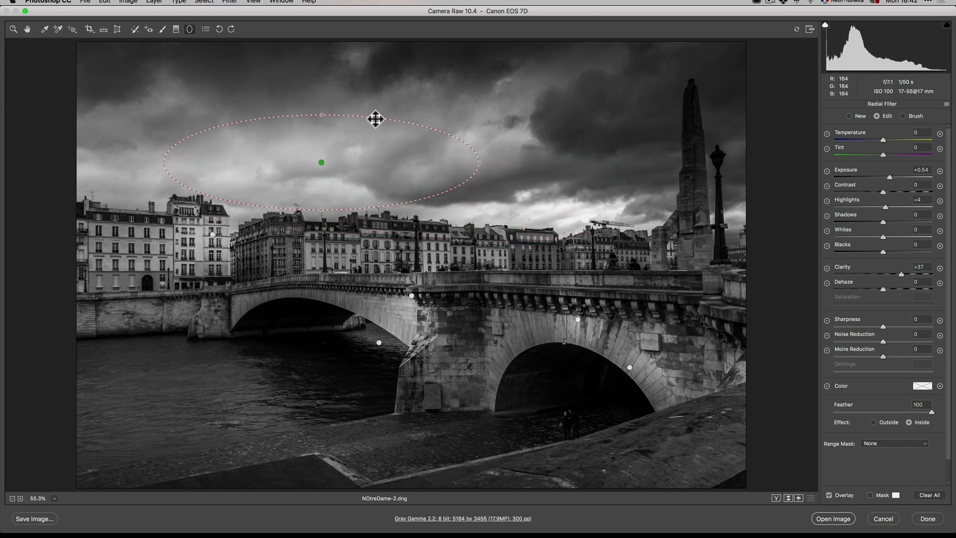
drag(214, 234, 288, 282)
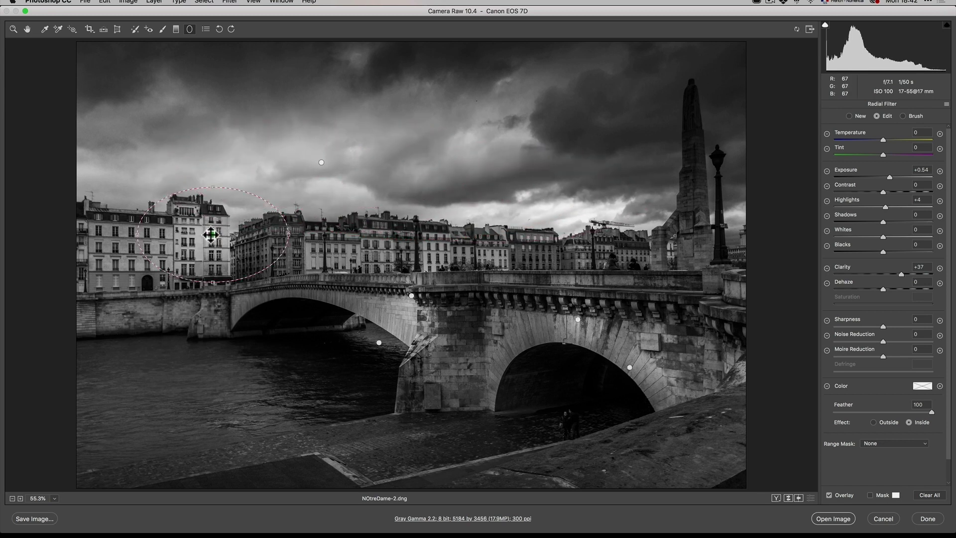
drag(211, 235, 194, 258)
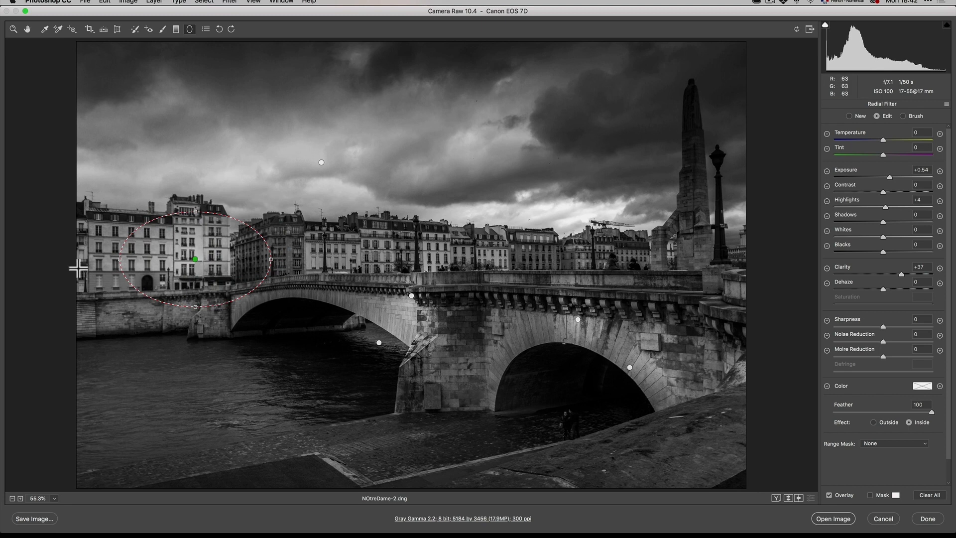
click(379, 343)
drag(380, 343, 461, 377)
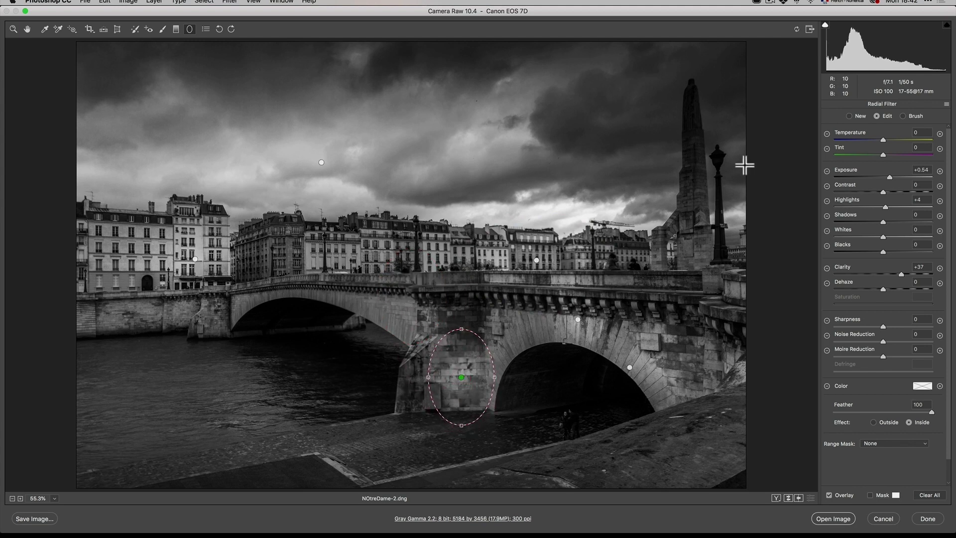
Give the sky graduated filter a Luminance range mask limited to tones above about 66
click(176, 29)
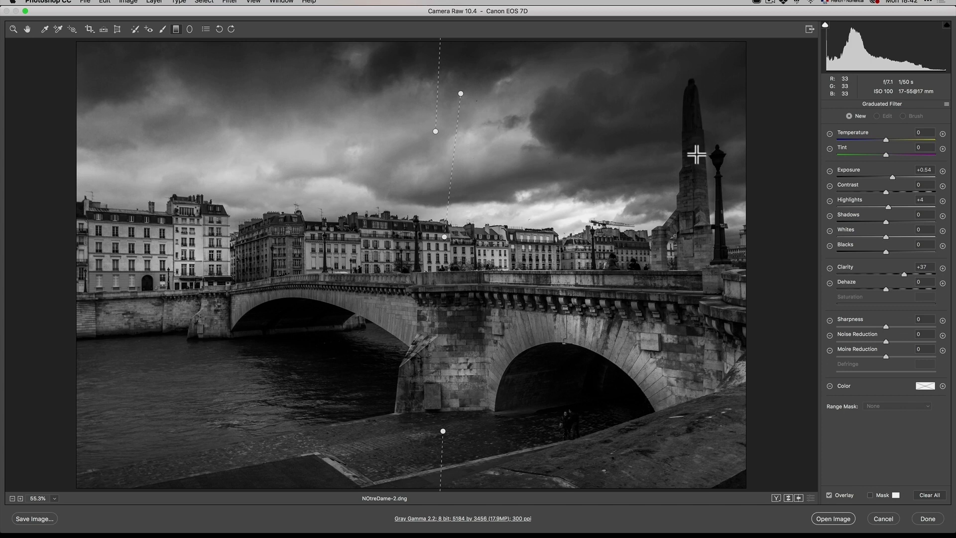
click(444, 237)
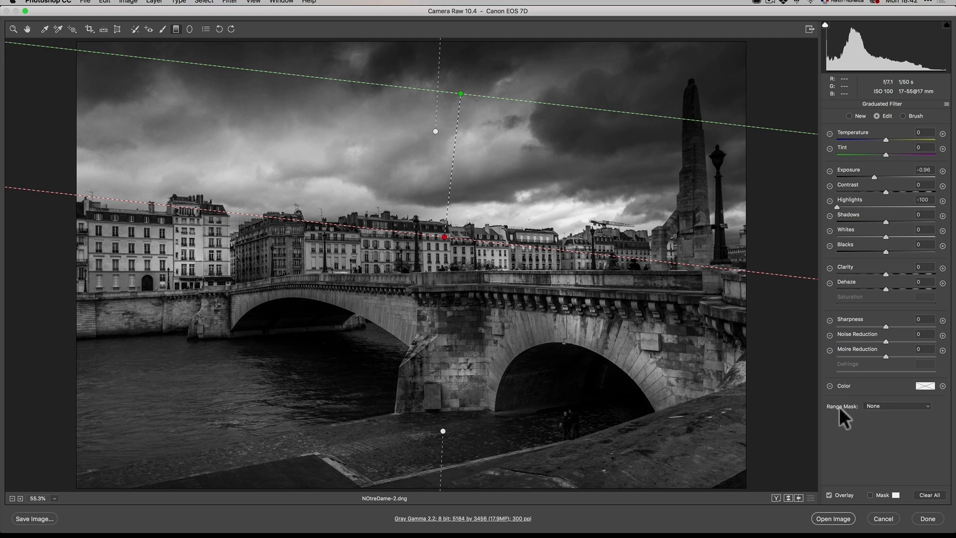
click(877, 402)
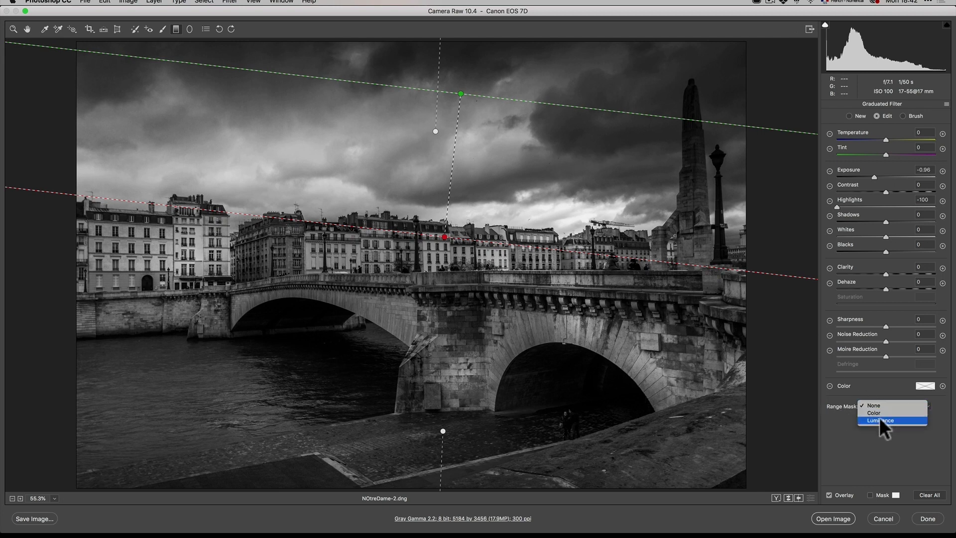
click(880, 417)
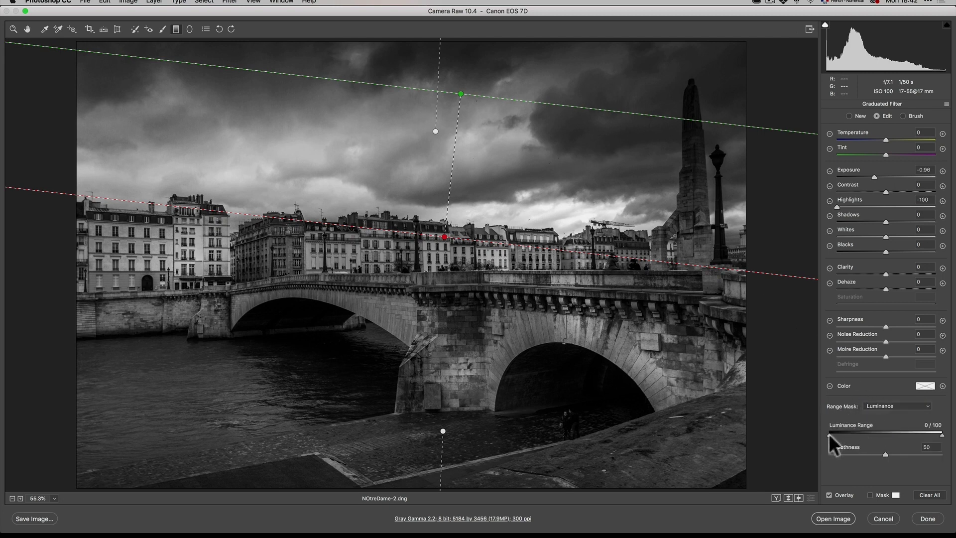
drag(830, 434, 900, 433)
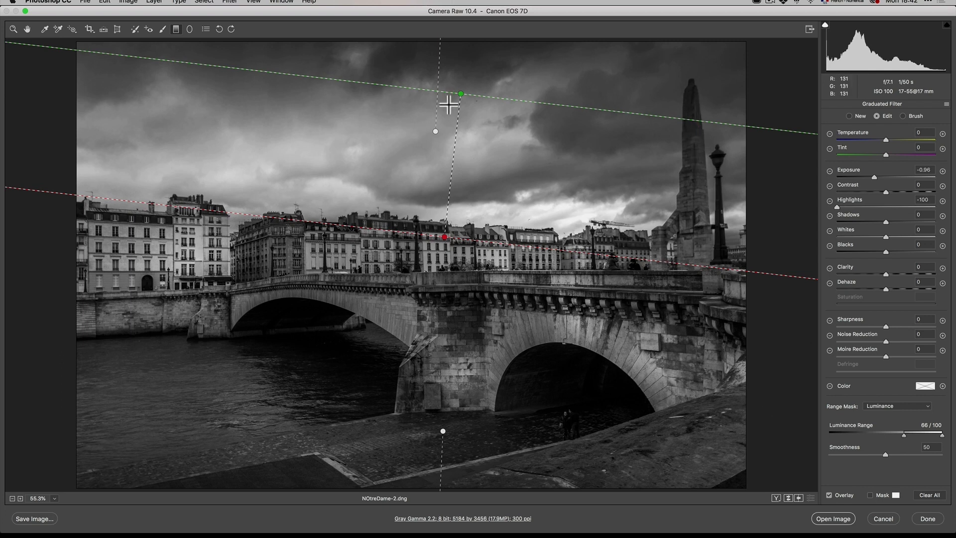
Darken the black-and-white photo in Basic, setting Exposure to -0.30 and Blacks to -57
click(27, 30)
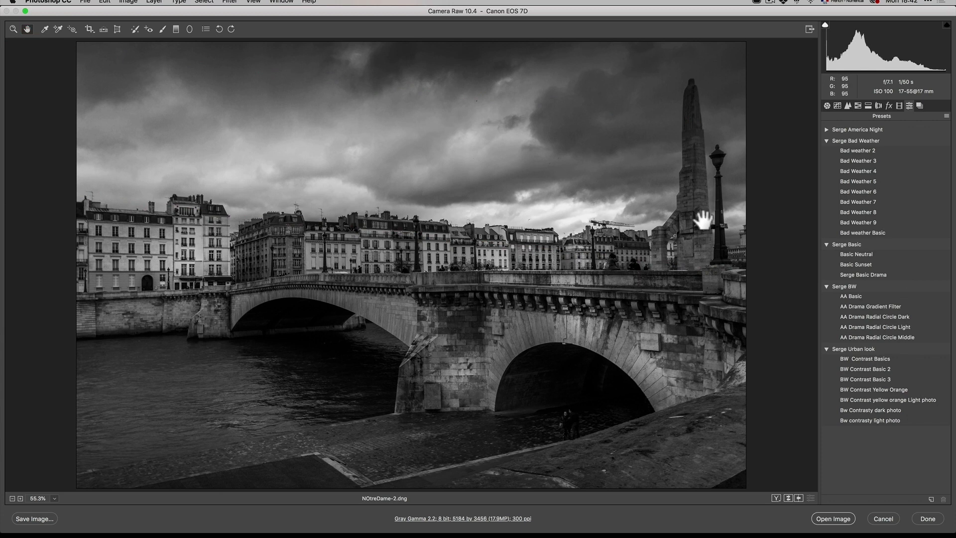
click(827, 105)
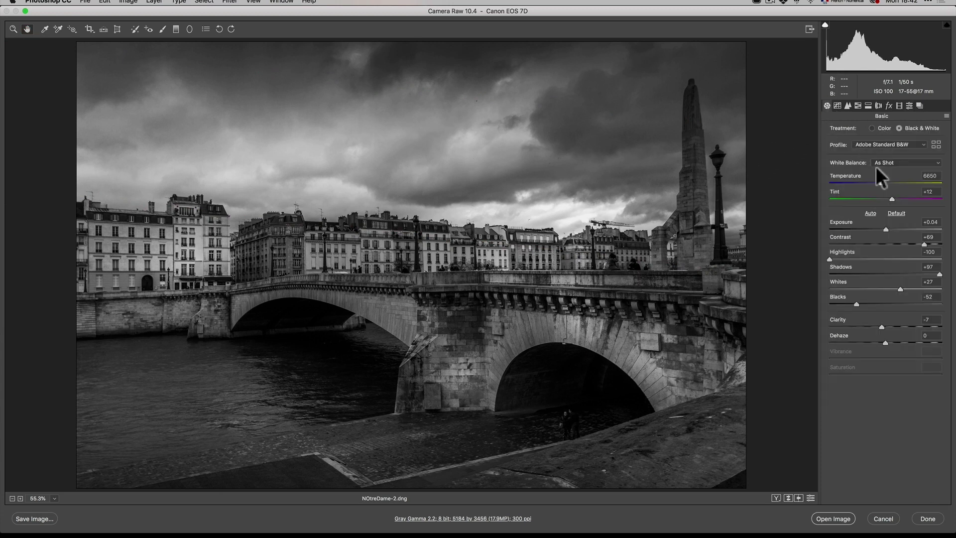
drag(886, 229, 882, 232)
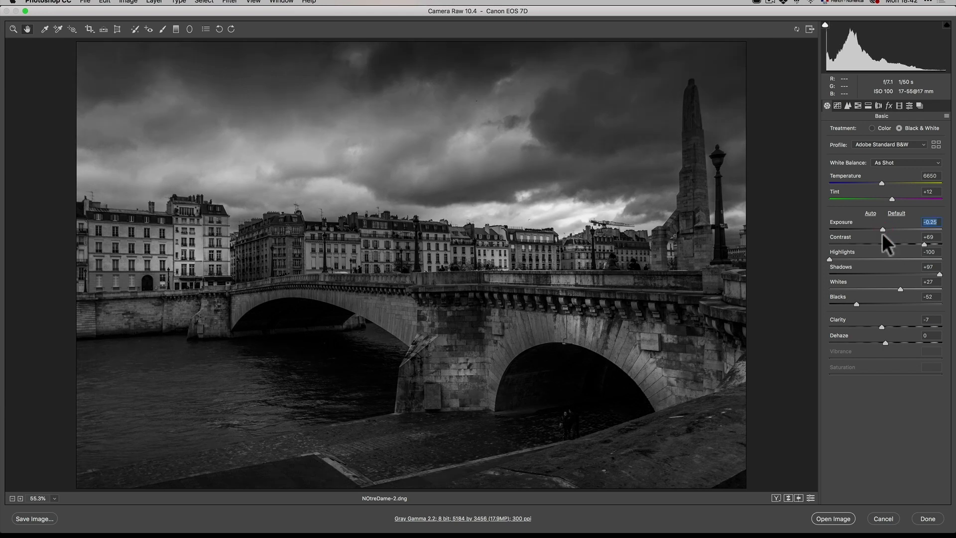
click(853, 299)
drag(884, 229, 882, 229)
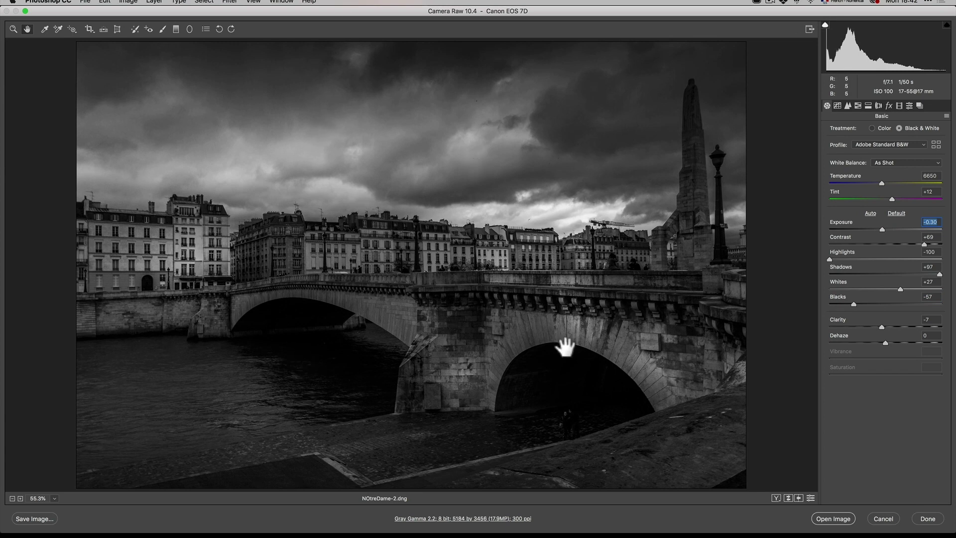
Compare with the default rendering, then cancel Camera Raw, discarding the edits
key(p)
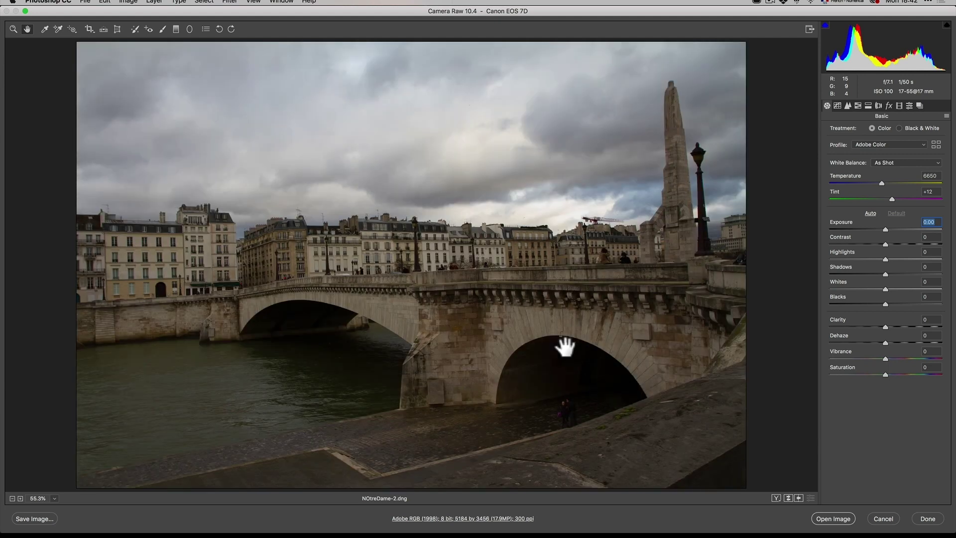
key(p)
key(p)
key(p)
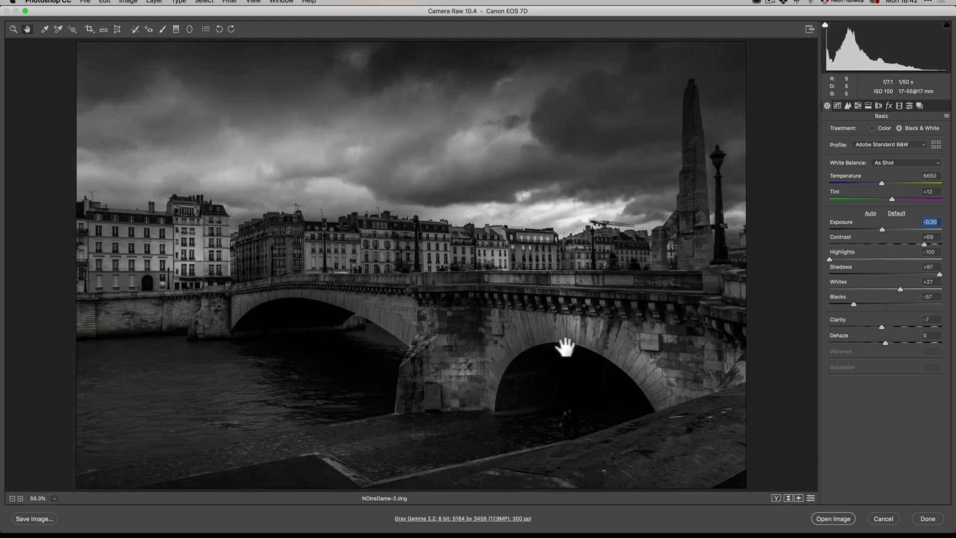
click(877, 518)
Open Section Long Exposure River-2.arw from Adobe Bridge in Camera Raw
key(super+Tab)
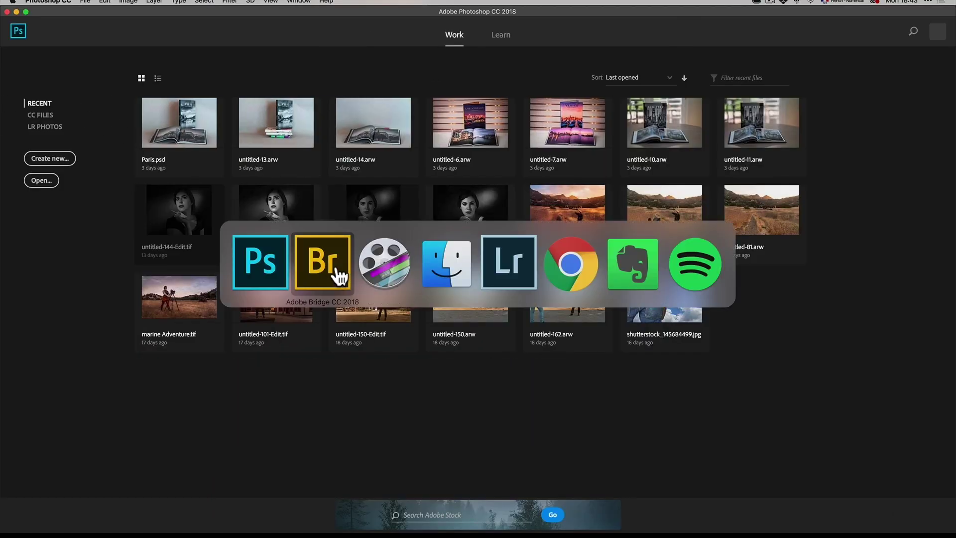
click(339, 273)
double_click(566, 360)
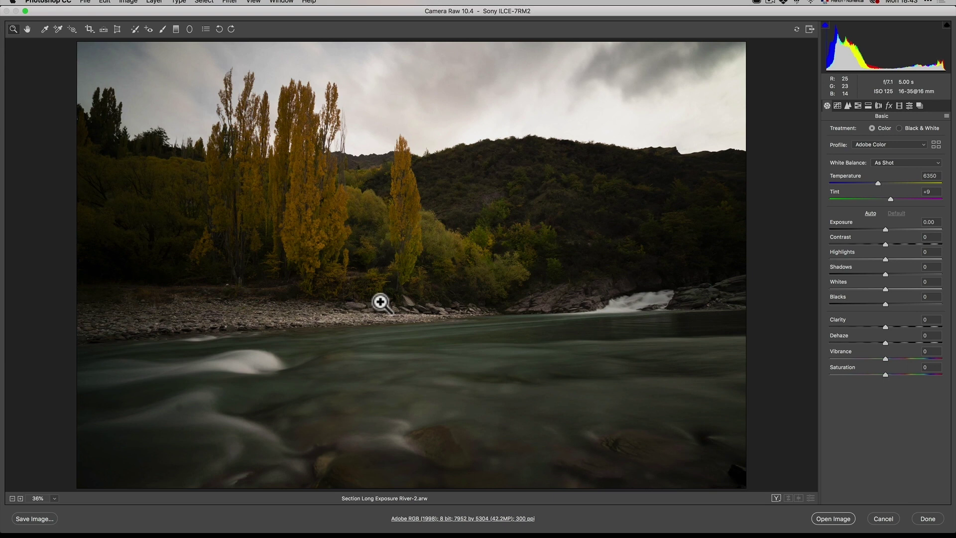
Apply the Bad Weather 3 preset after trying Bad Weather 2
click(909, 106)
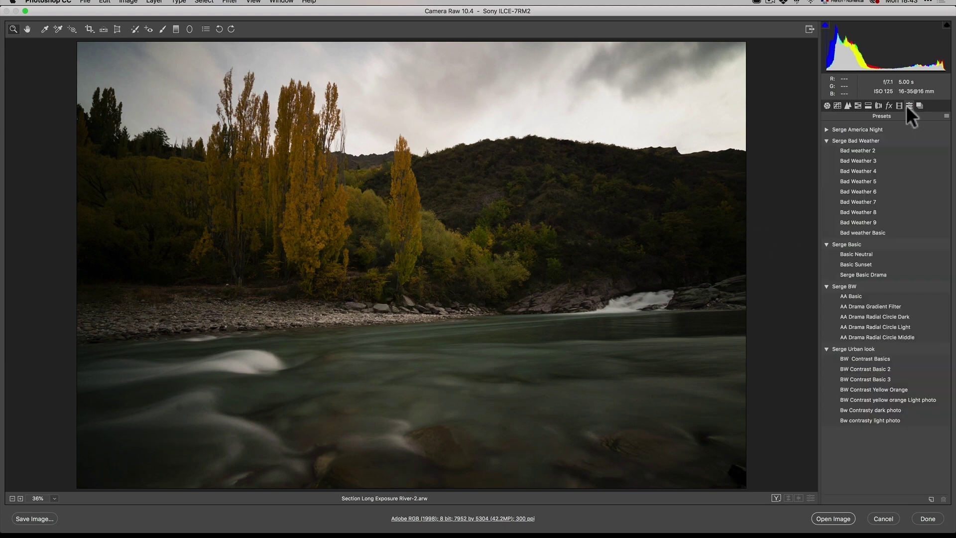
click(915, 151)
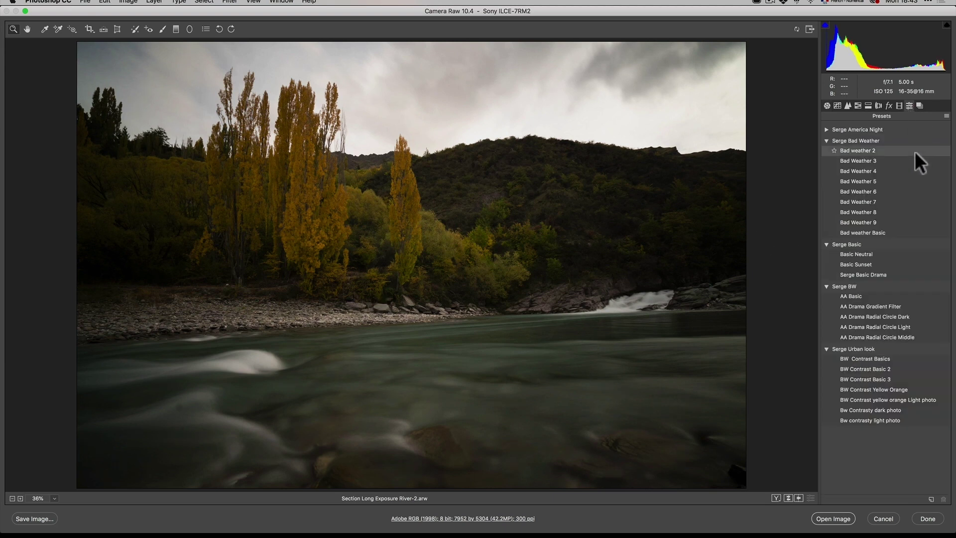
click(874, 158)
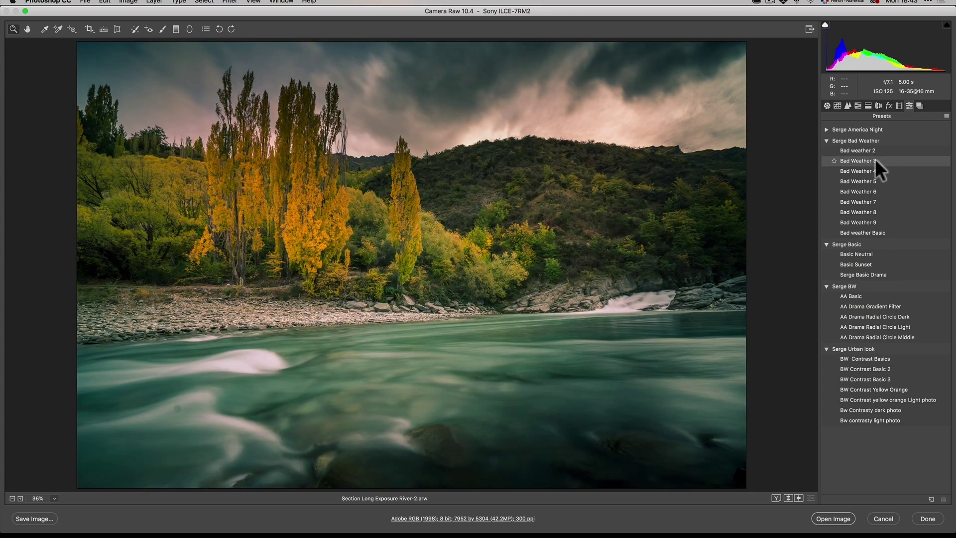
click(870, 160)
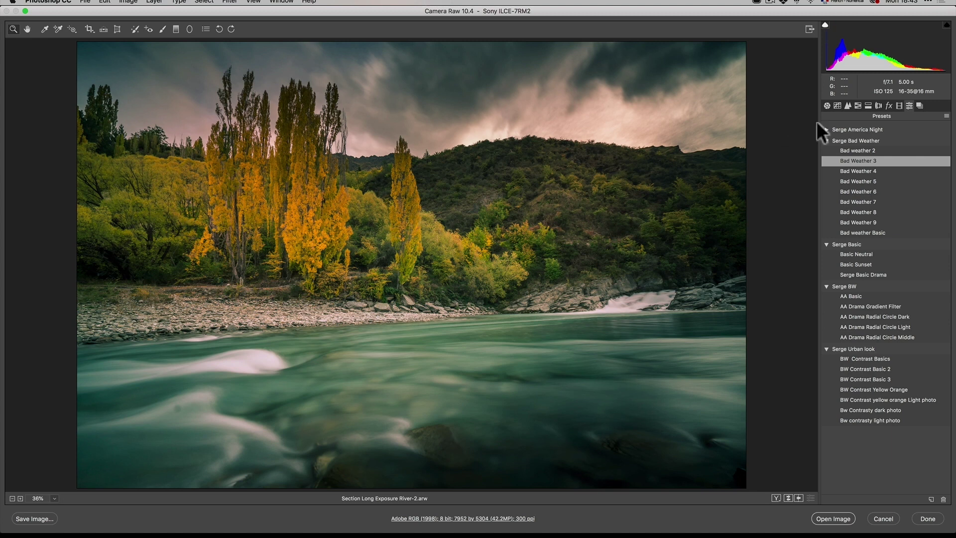
Set the sky graduated filter's range mask to Luminance, restricting it to brighter tones
click(176, 29)
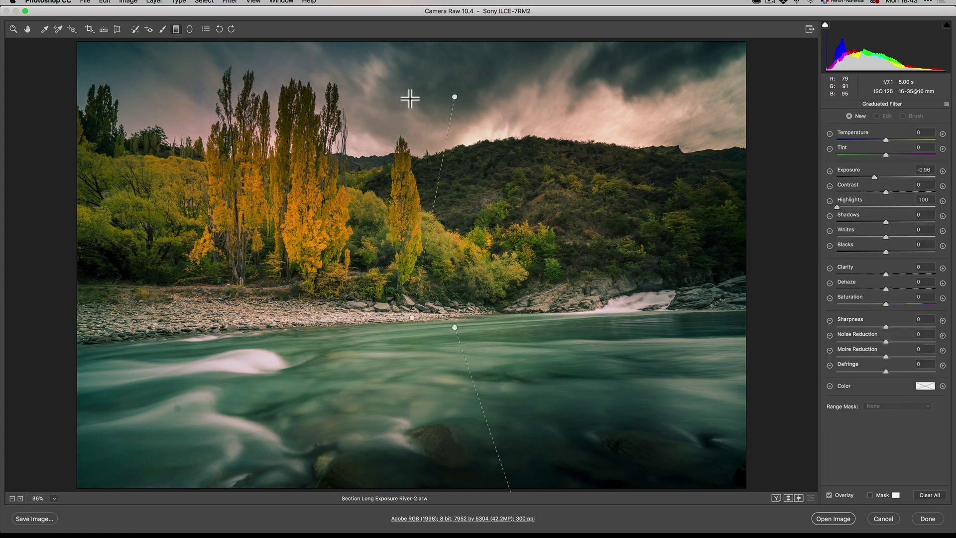
click(454, 99)
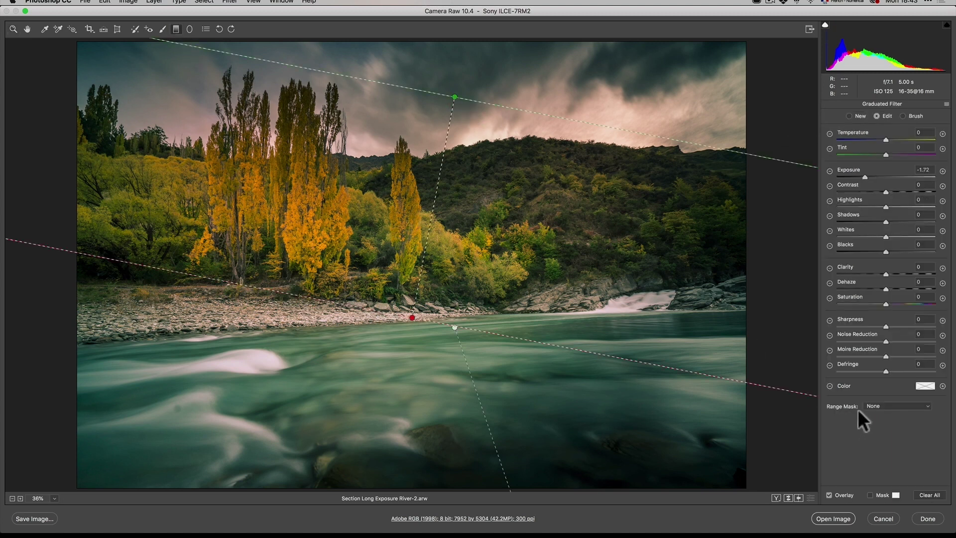
click(870, 414)
click(875, 423)
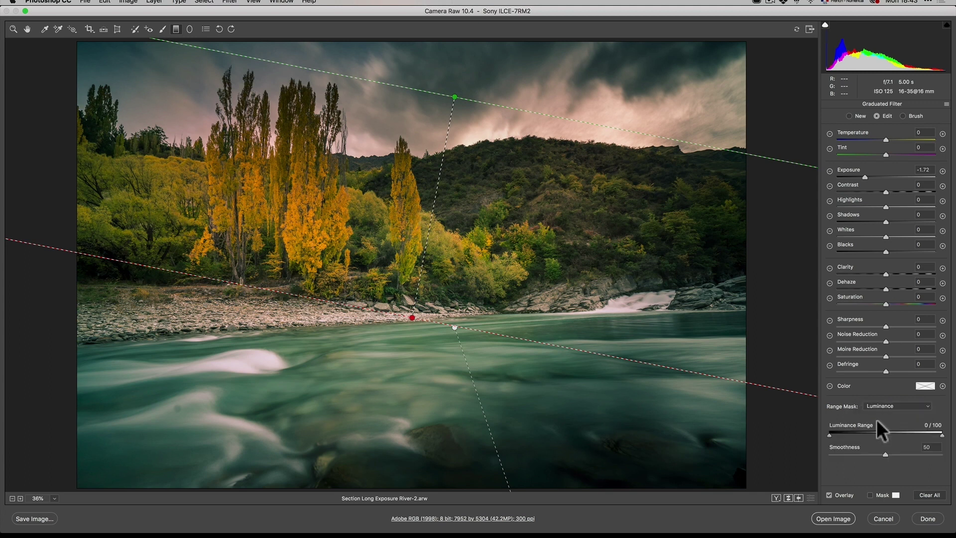
drag(829, 436, 865, 440)
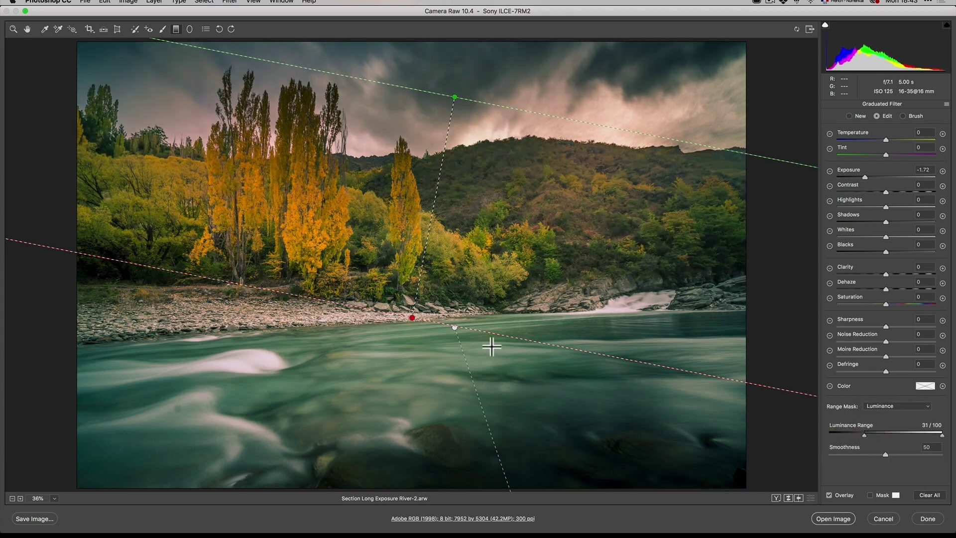
Tilt the sky filter to the horizon, narrow its mask to 60, and move the second filter across the river
drag(411, 318, 440, 298)
drag(455, 97, 460, 59)
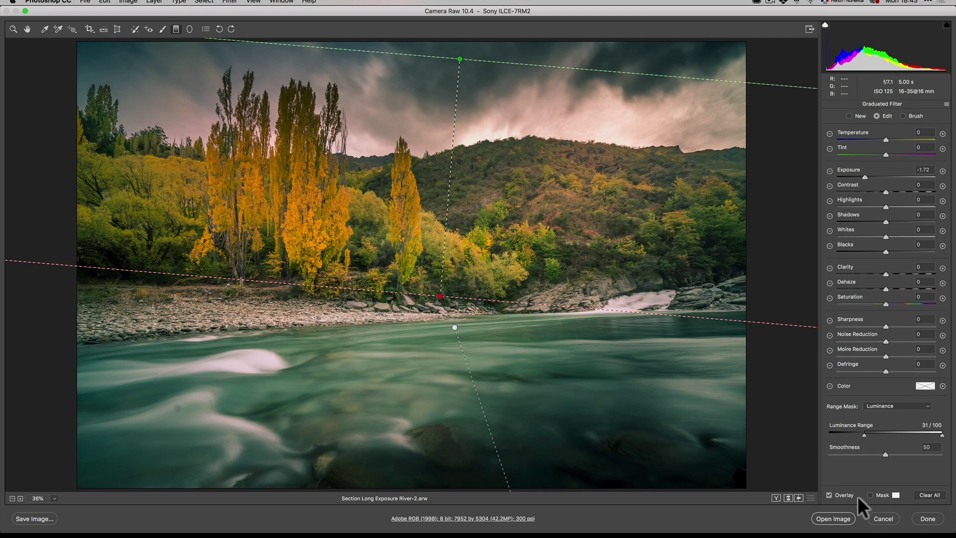
drag(864, 435, 886, 435)
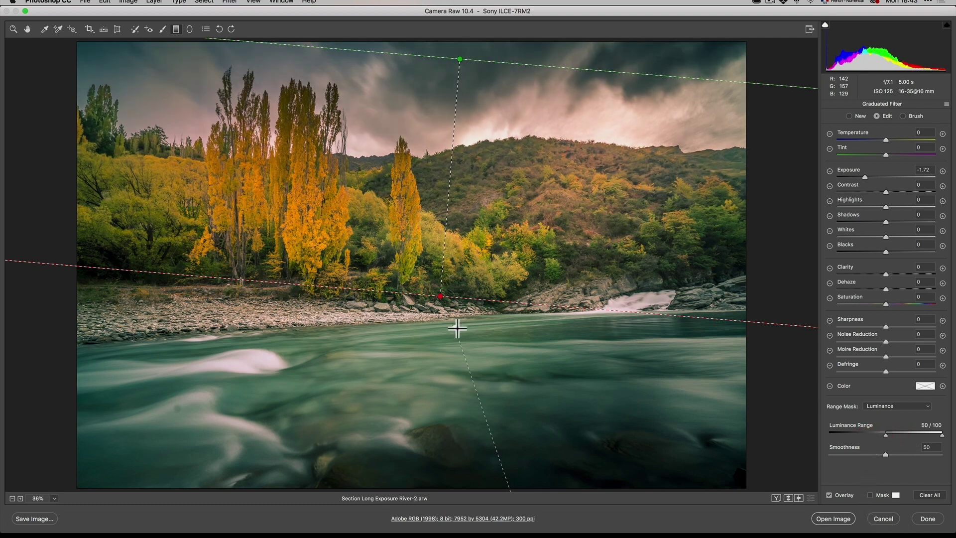
click(454, 327)
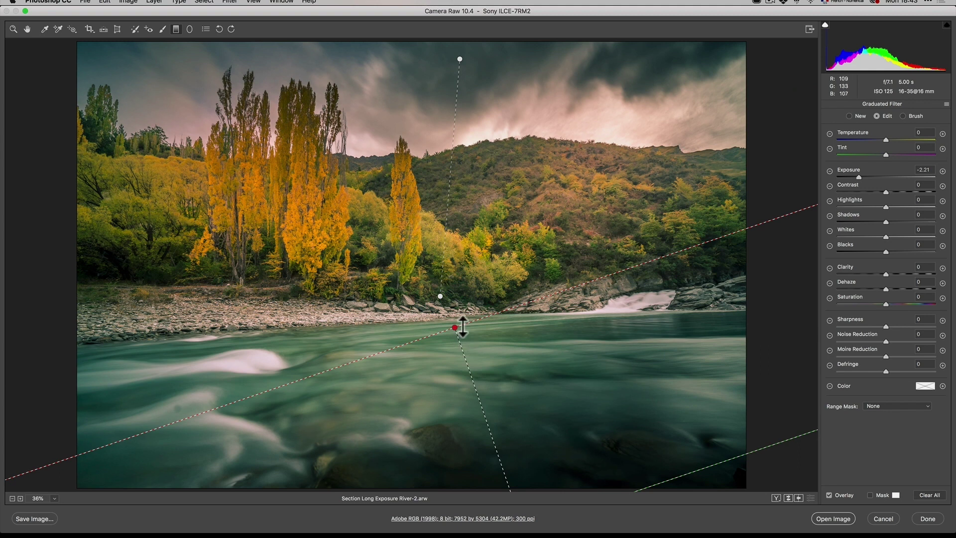
drag(462, 328, 520, 367)
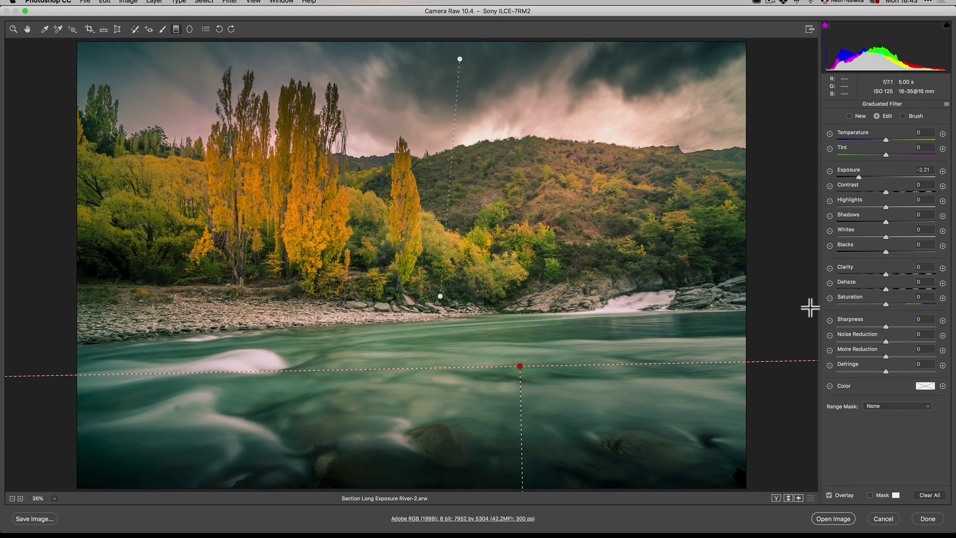
Set Exposure to +0.45, Highlights to -69 and Shadows to +47 in Basic
click(27, 29)
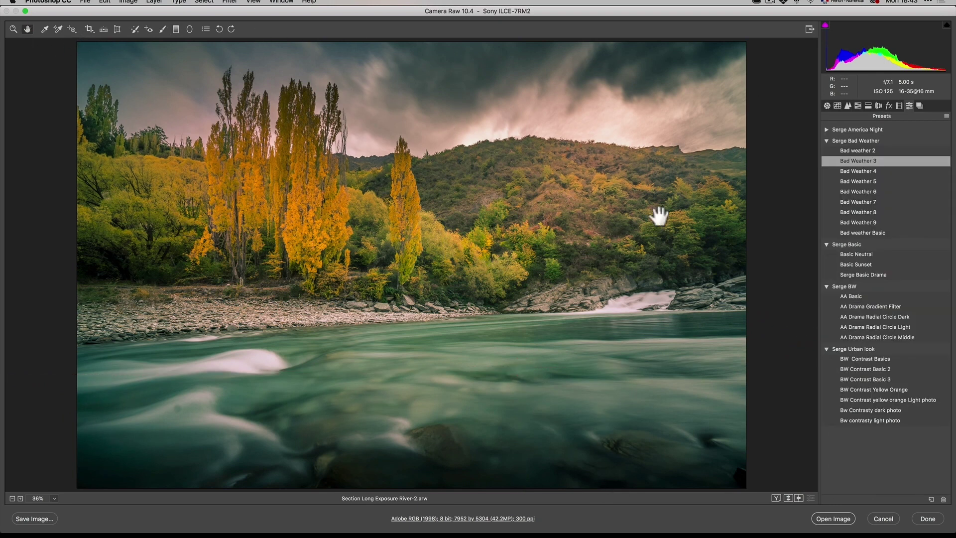
click(827, 106)
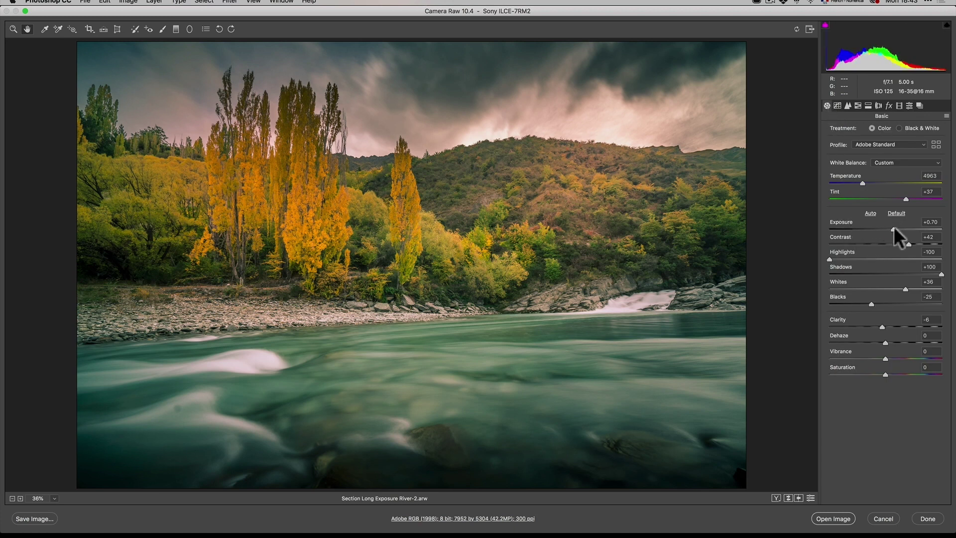
drag(894, 229, 889, 230)
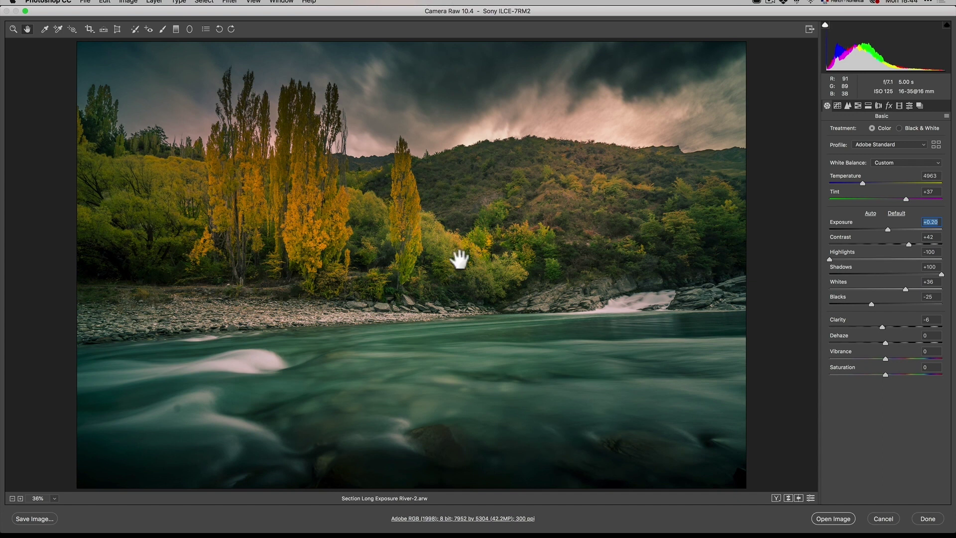
key(super+alt+p)
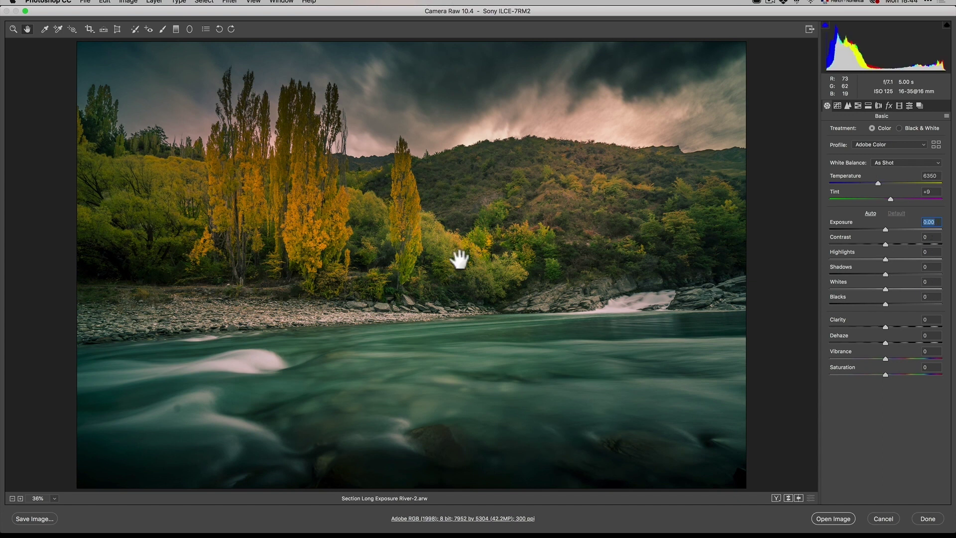
key(super+alt+p)
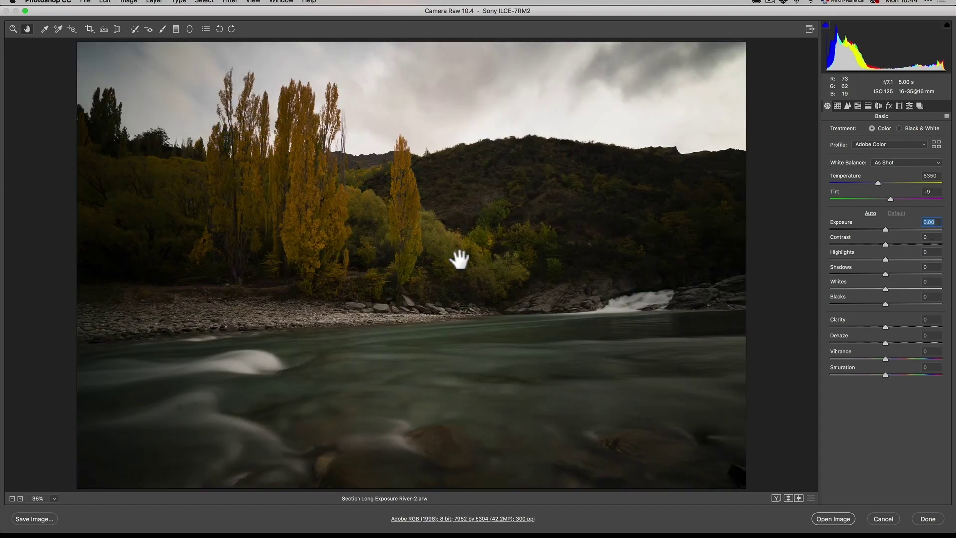
key(super+alt+v)
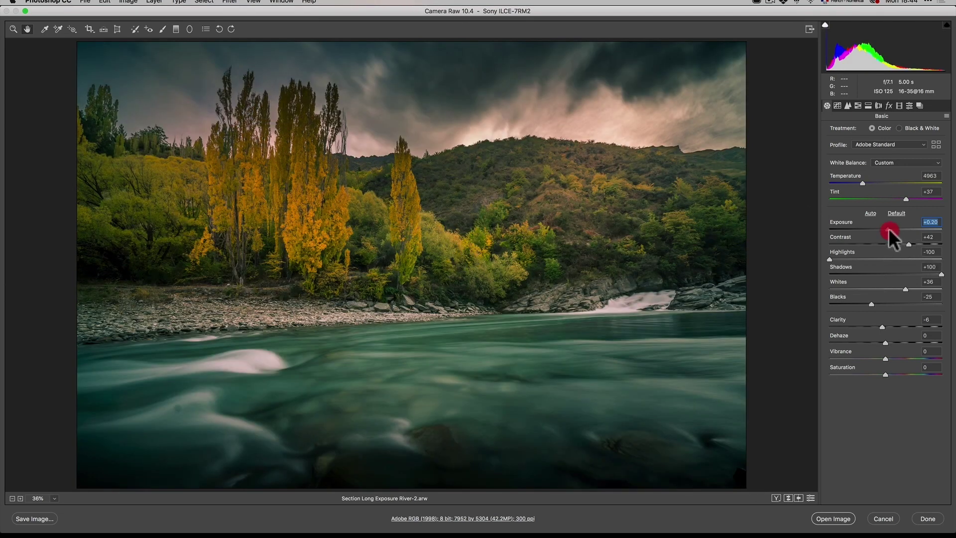
drag(888, 230, 891, 228)
mouse_move(830, 259)
mouse_down()
mouse_move(855, 256)
mouse_move(847, 255)
mouse_up()
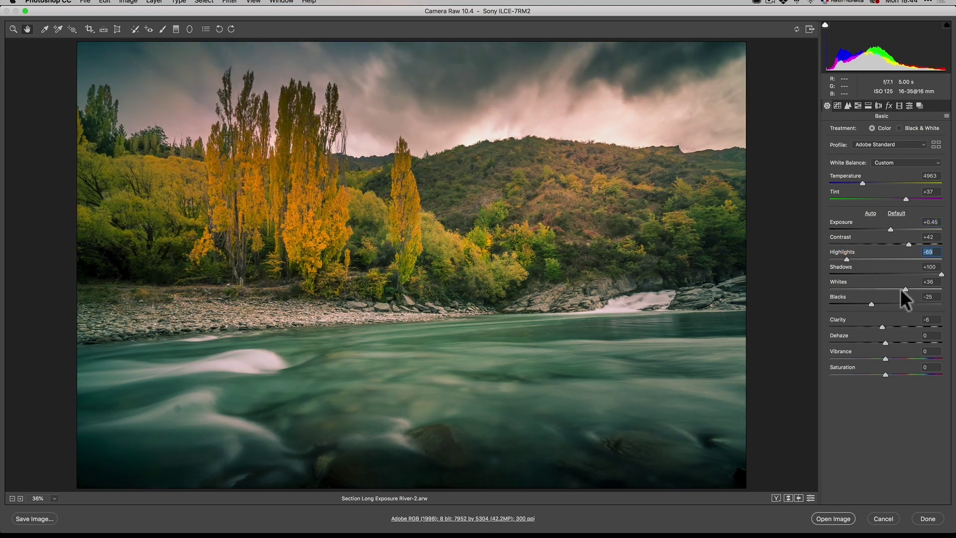
drag(924, 274, 912, 274)
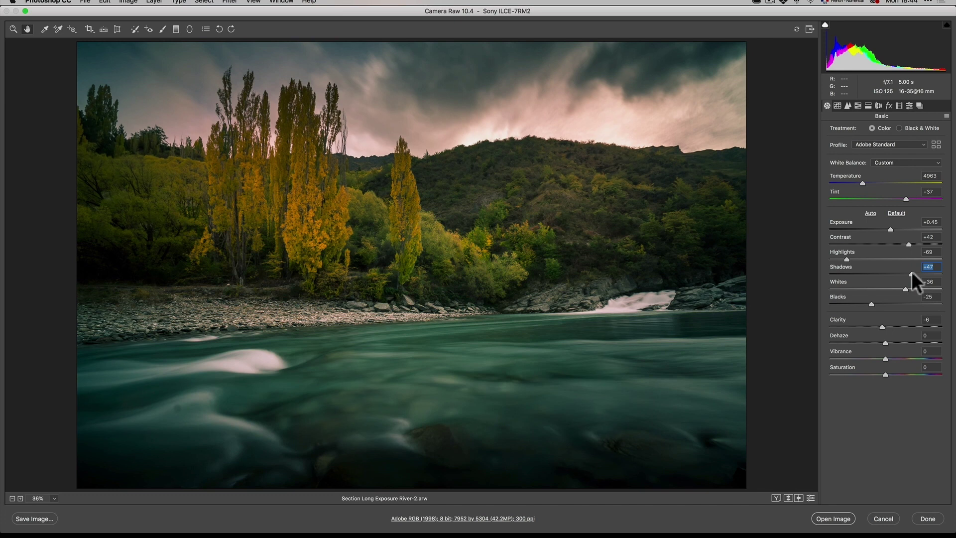
Drop Contrast to -1 while comparing with the original, then show the installed presets list
key(p)
key(p)
click(884, 244)
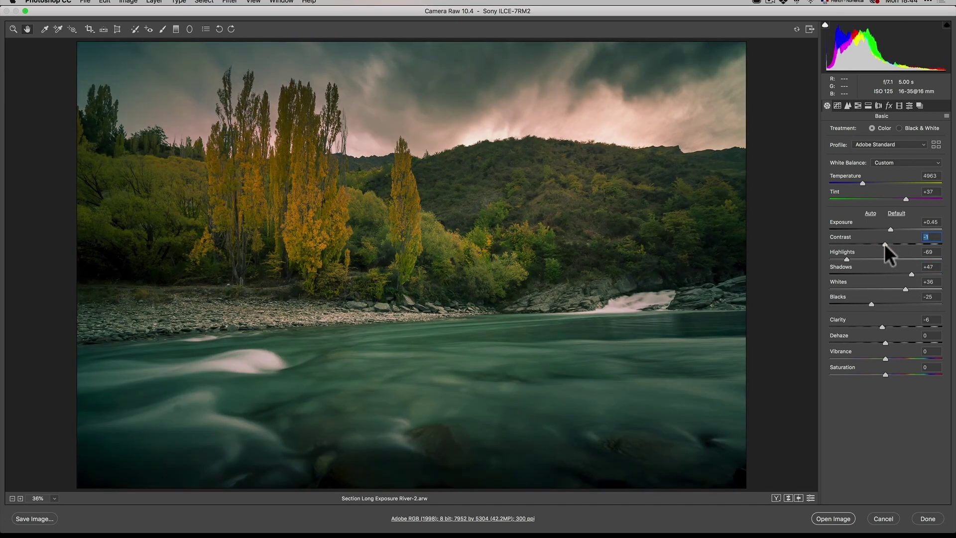
key(p)
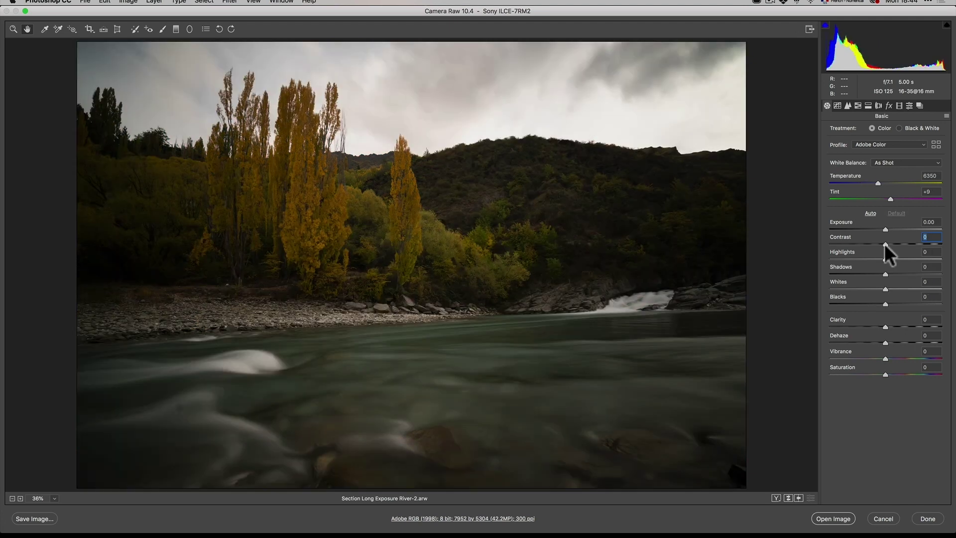
key(p)
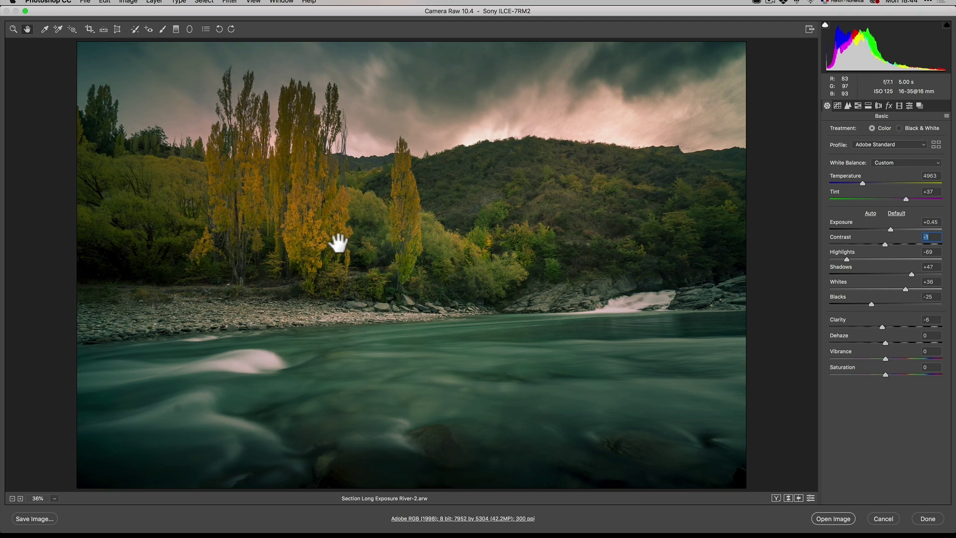
click(909, 105)
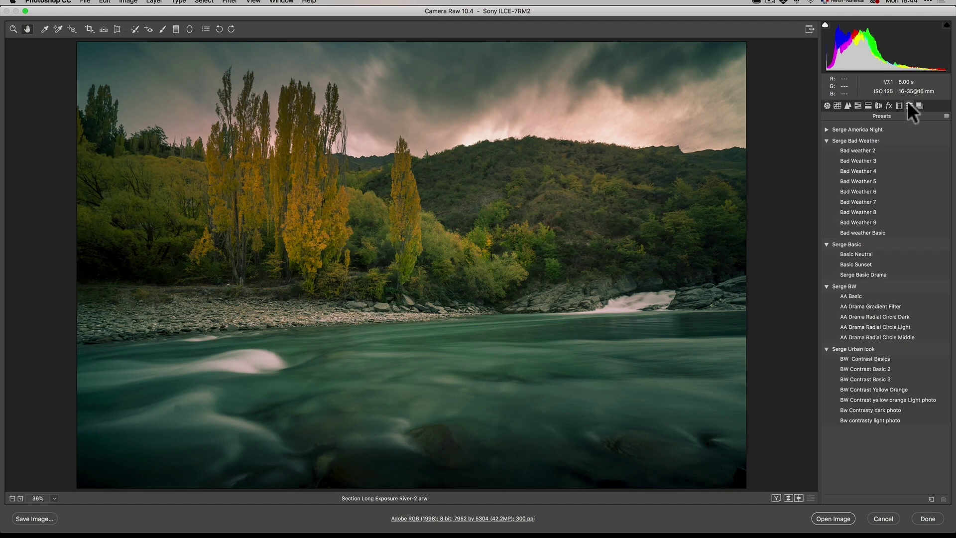
click(946, 116)
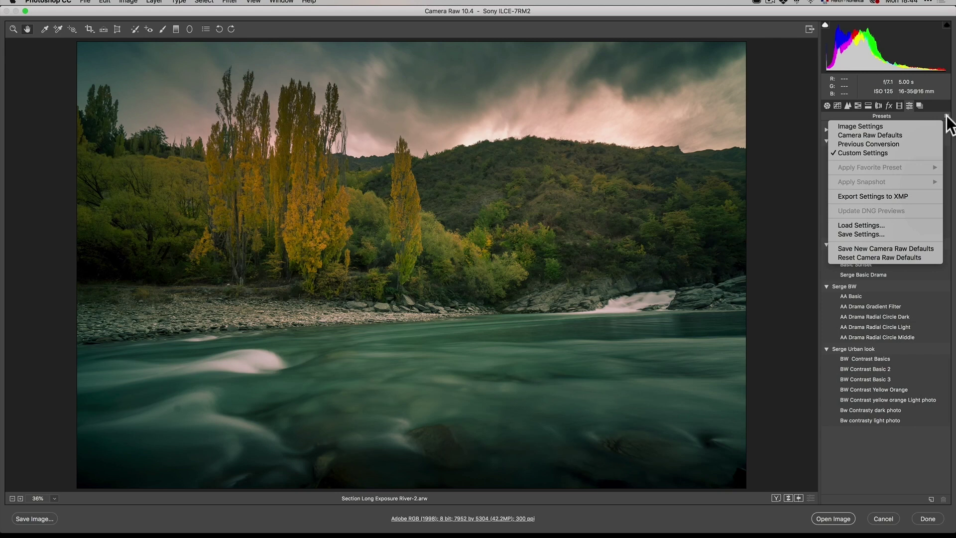
click(883, 224)
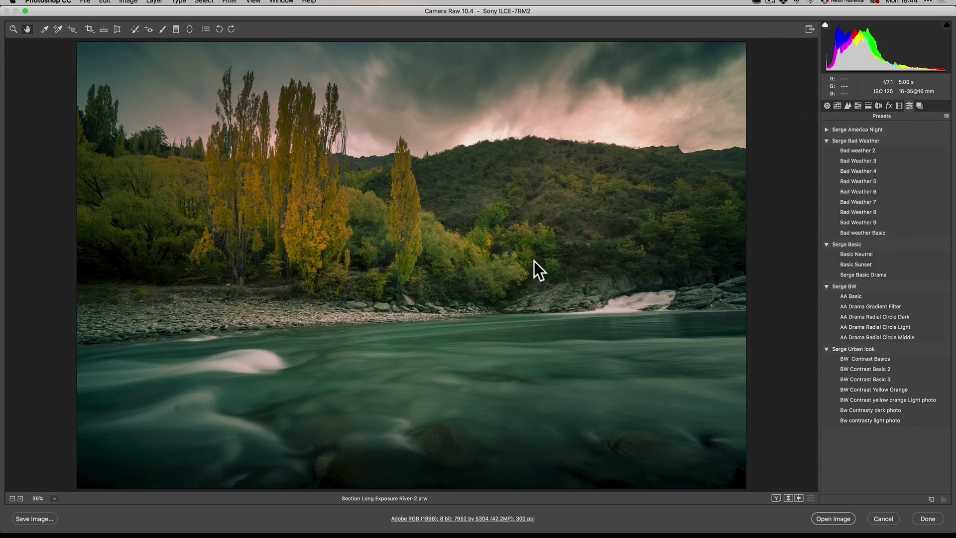
key(super+shift+d)
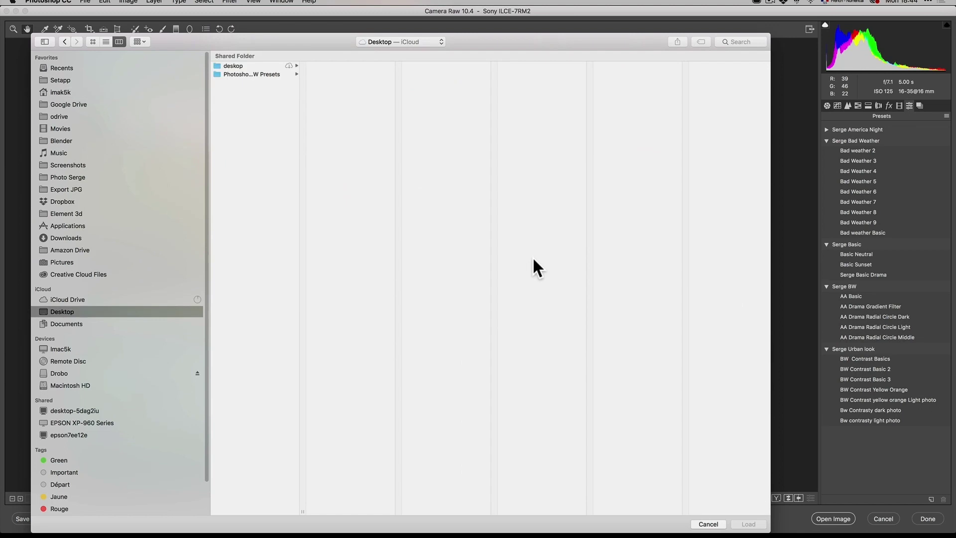
click(240, 74)
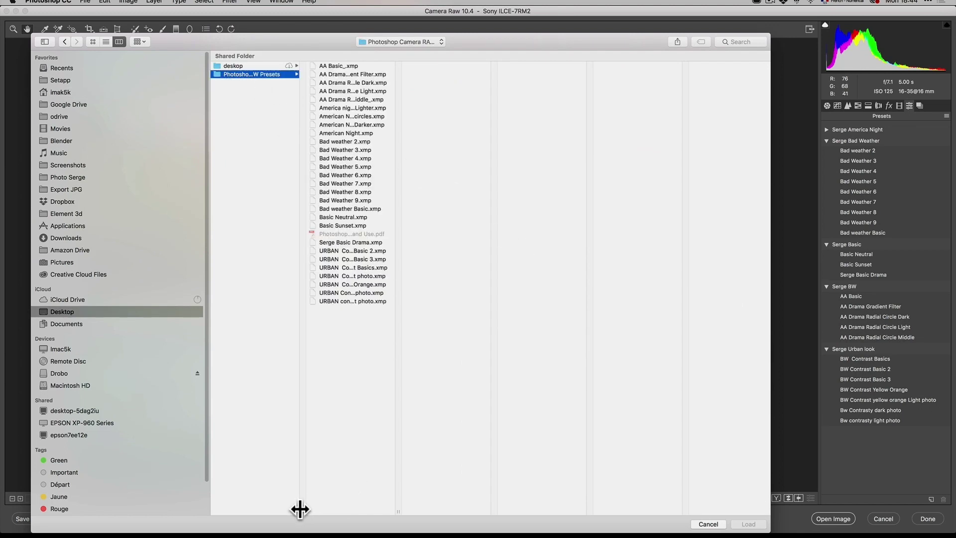
drag(301, 508, 375, 508)
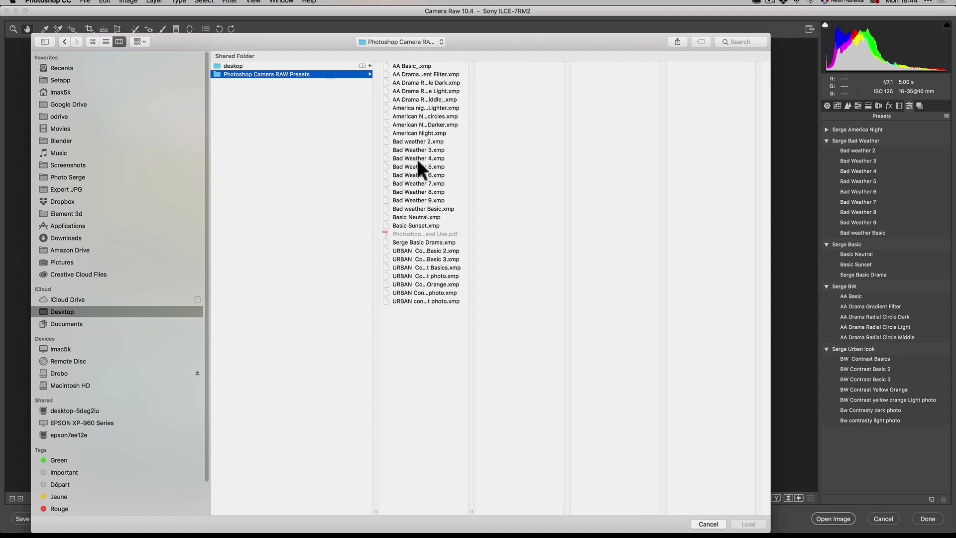
click(417, 74)
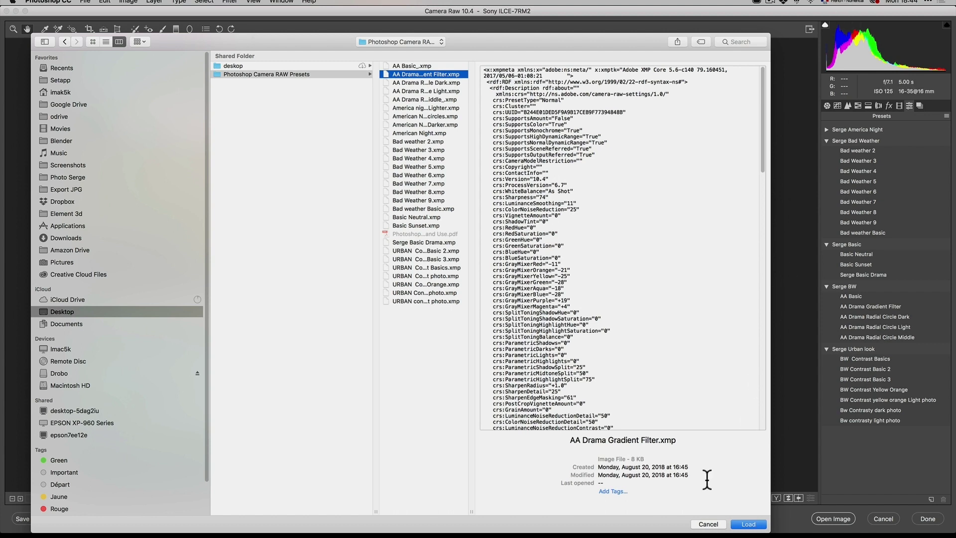
click(736, 523)
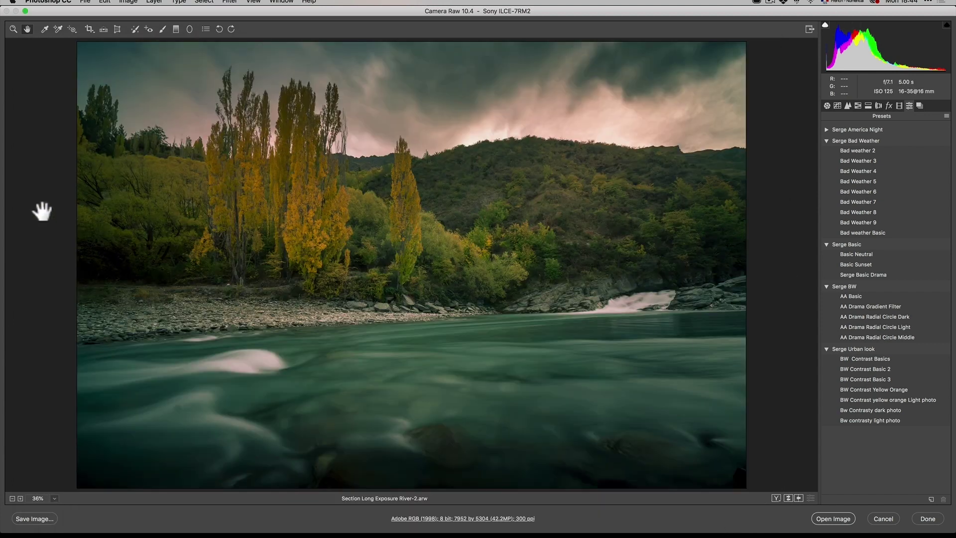
In Lightroom Classic, select all 27 .xmp preset files in the Import Presets dialog
key(super+Tab)
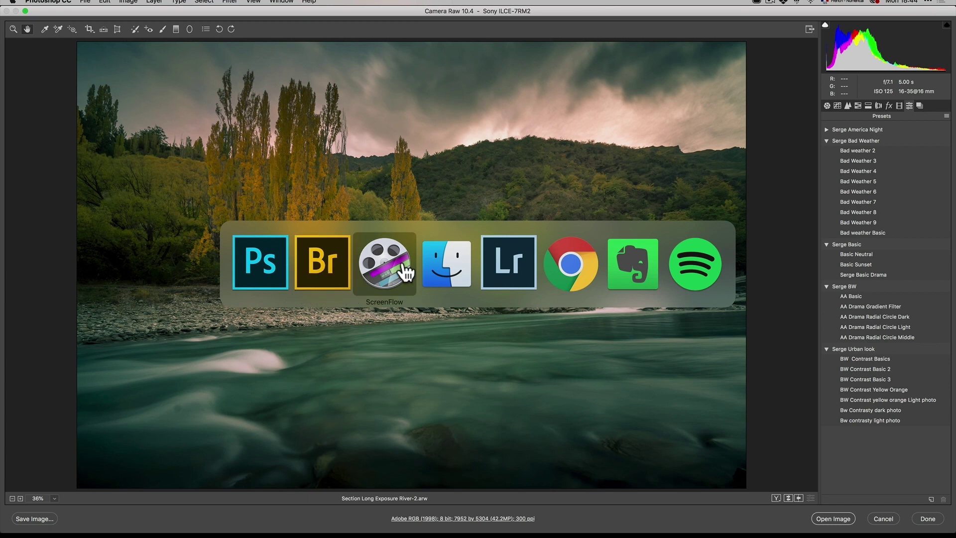
click(496, 267)
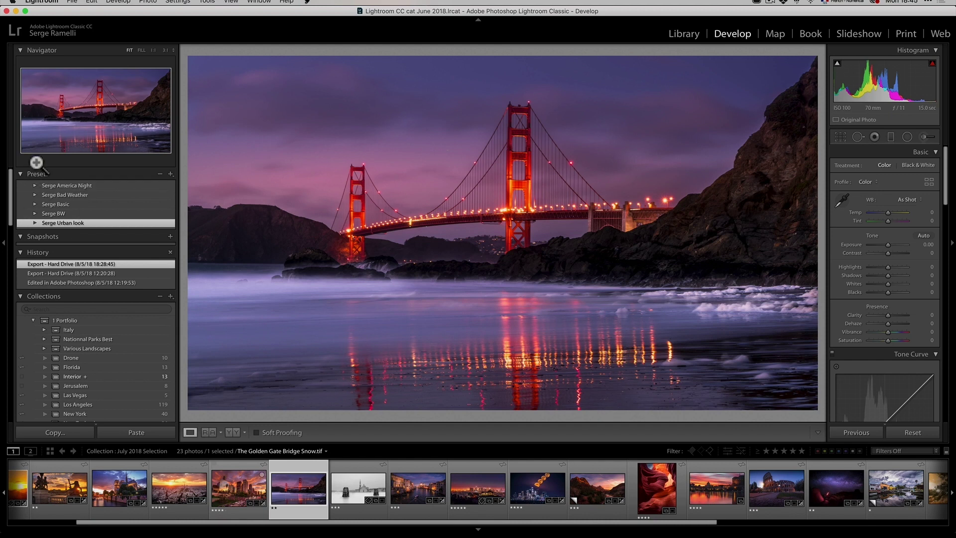
click(171, 174)
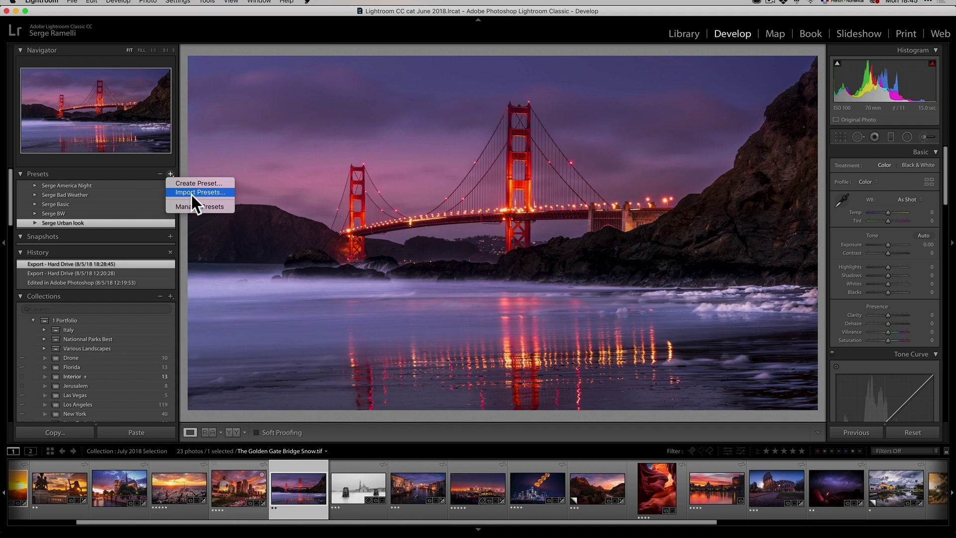
click(198, 192)
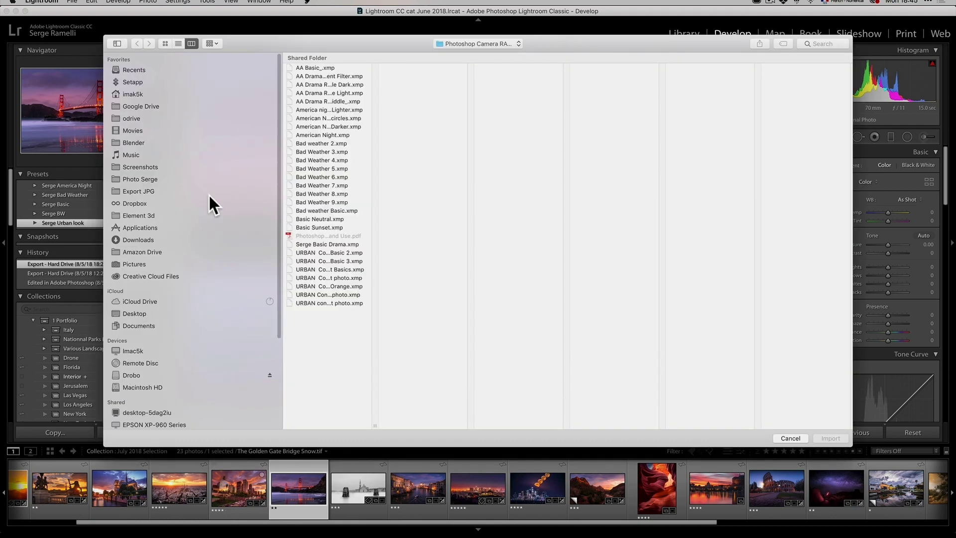
click(314, 70)
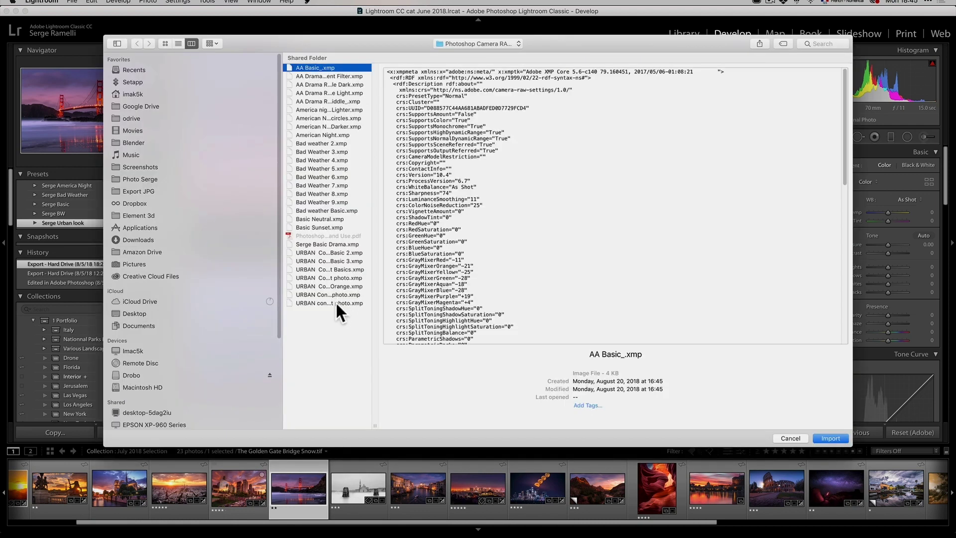
shift+click(336, 302)
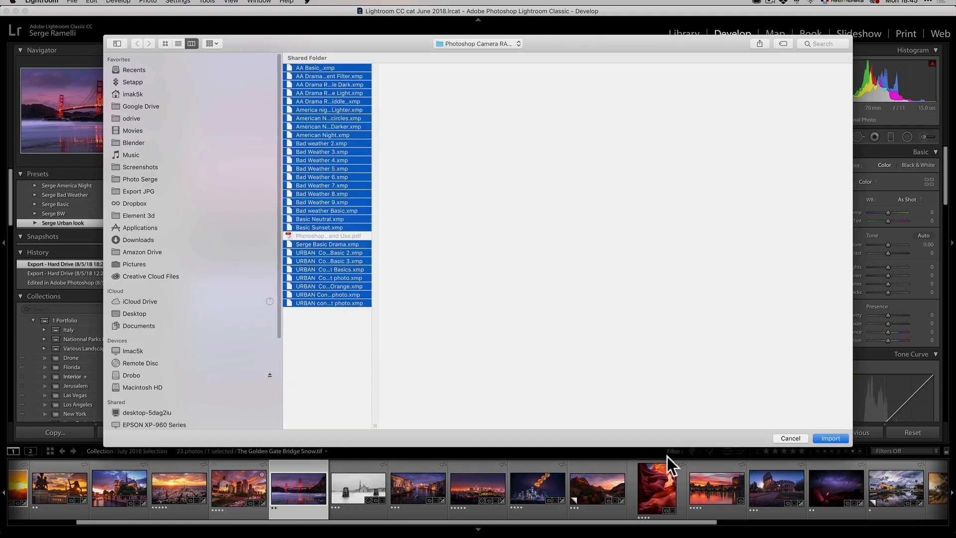
Close the import dialog and return to Photoshop's Camera Raw window
click(790, 438)
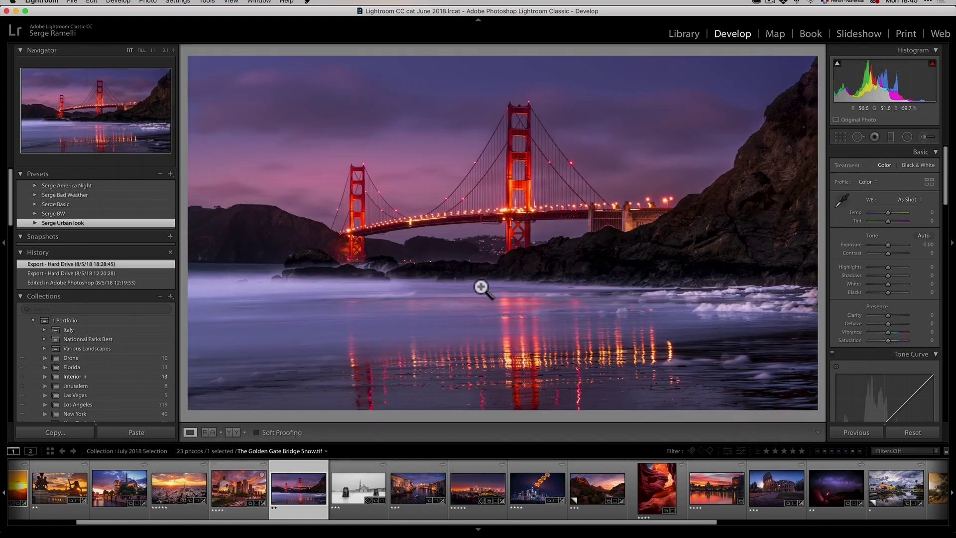
key(super+Tab)
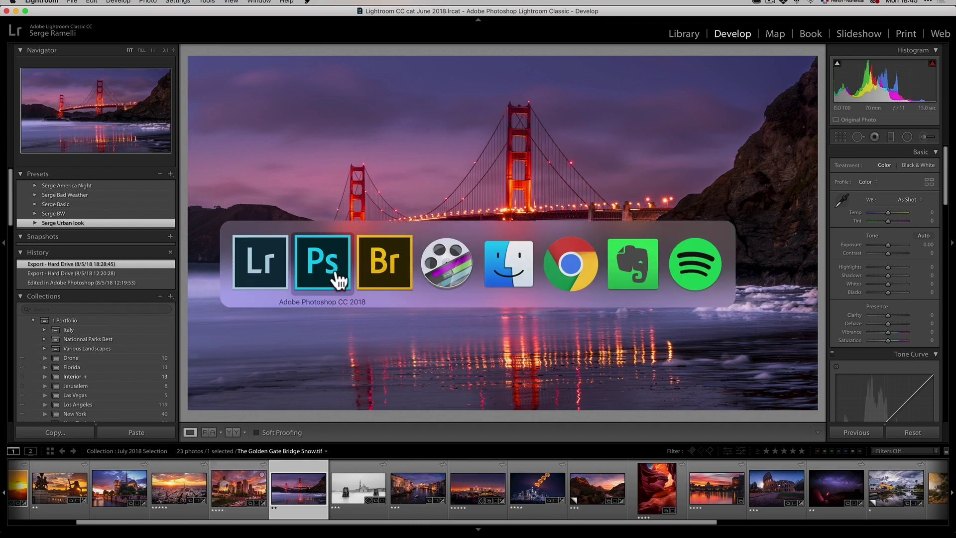
click(329, 279)
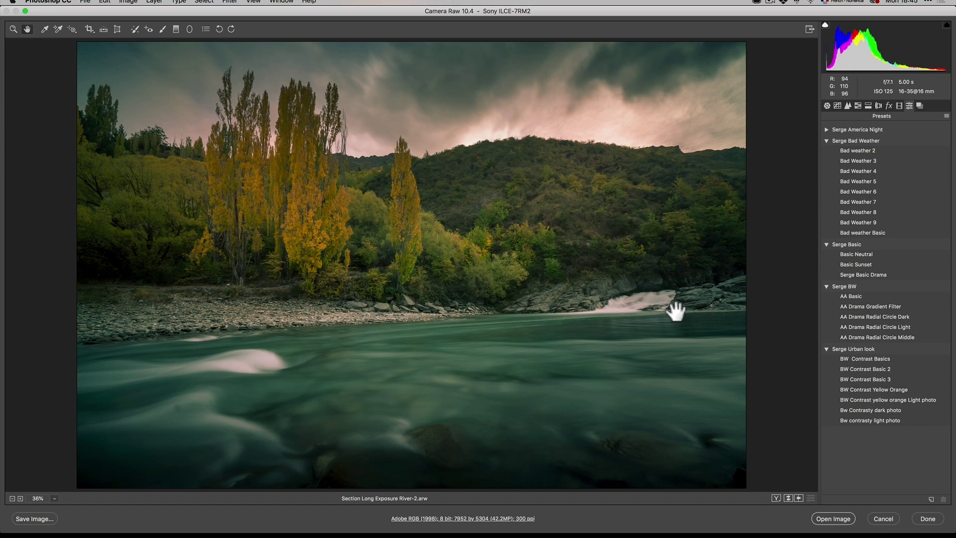
Compare the river edit with the original, cancel Camera Raw, and switch to Adobe Bridge
key(p)
key(p)
click(882, 518)
key(super+Tab)
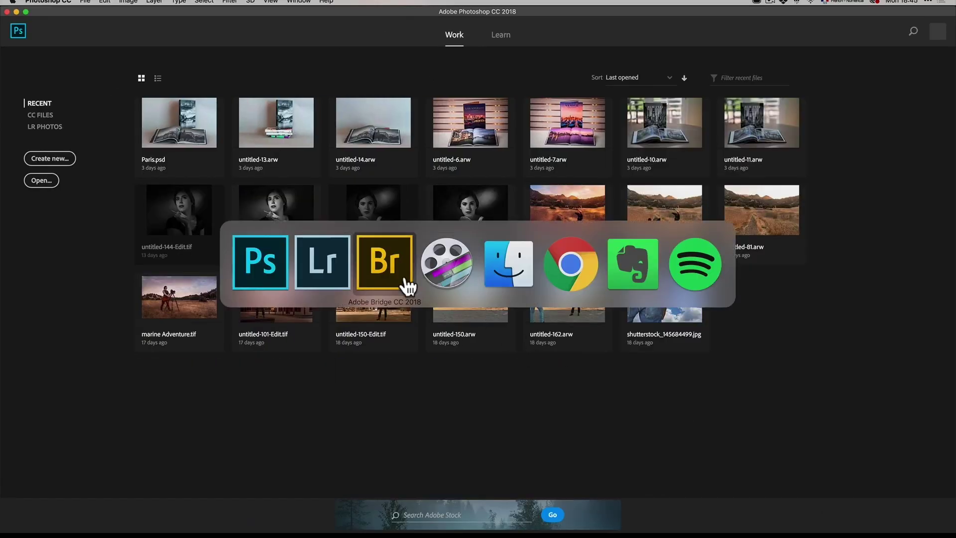
click(406, 281)
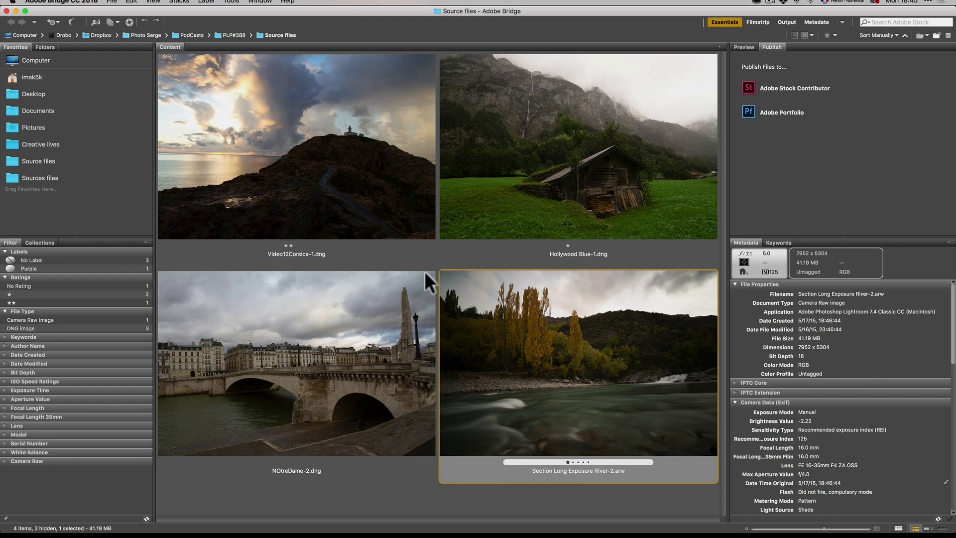
Bring up the application switcher with Cmd-Tab
key(super+Tab)
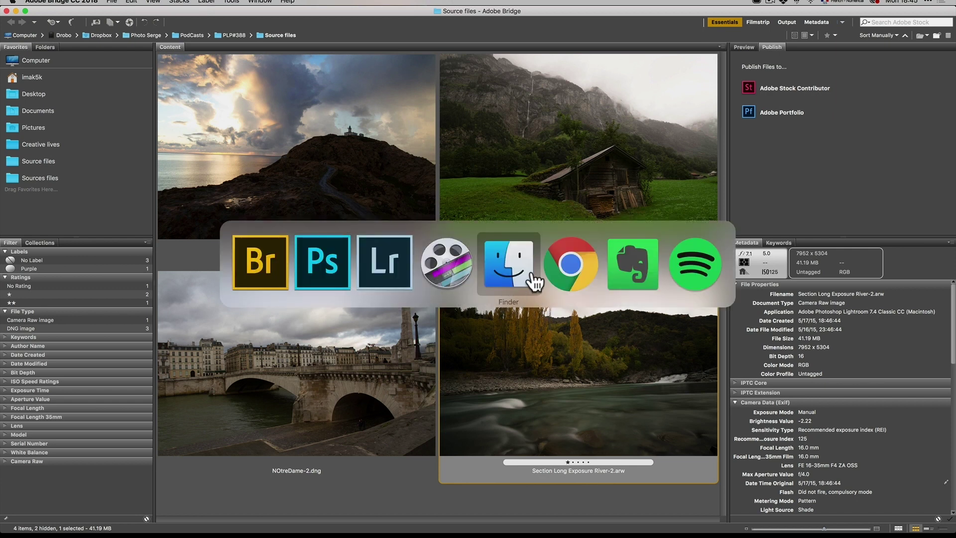
Switch to Chrome's PhotoSerge Workshops page and scroll through the workshop list and back up
click(586, 283)
scroll(117, 320, down, 5)
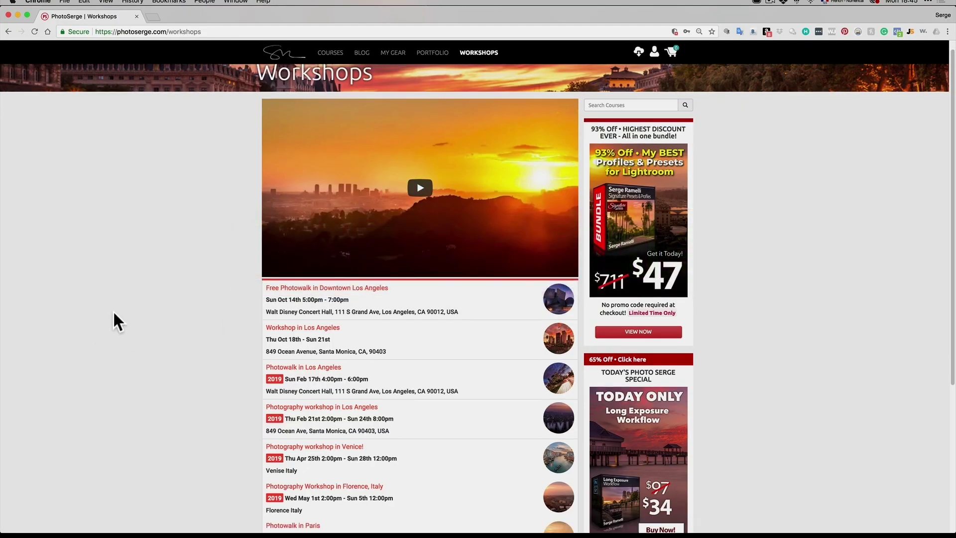
scroll(115, 321, up, 1)
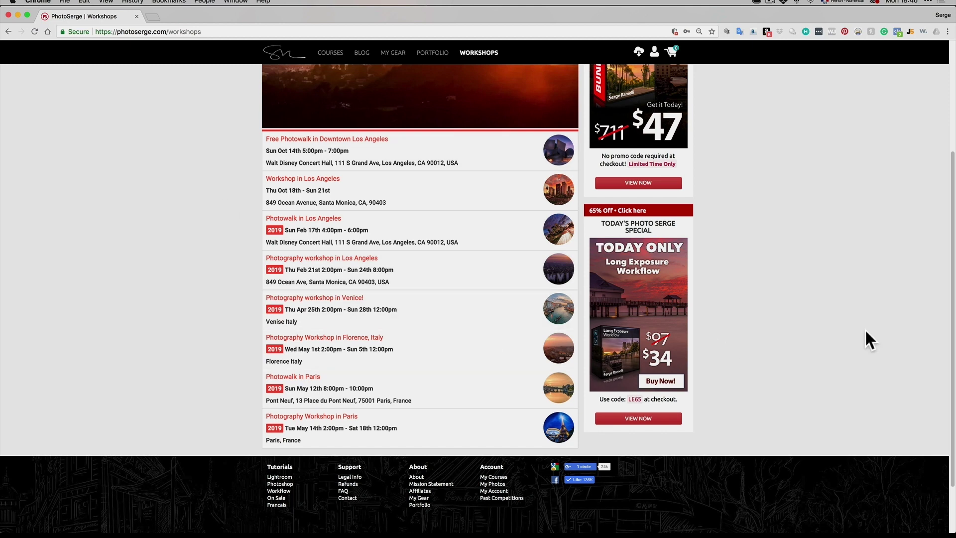
scroll(866, 336, up, 5)
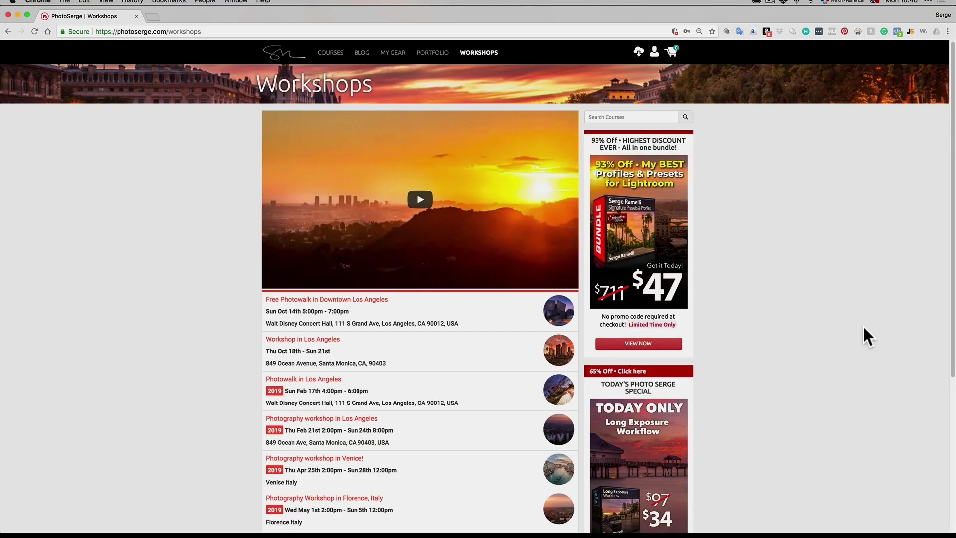